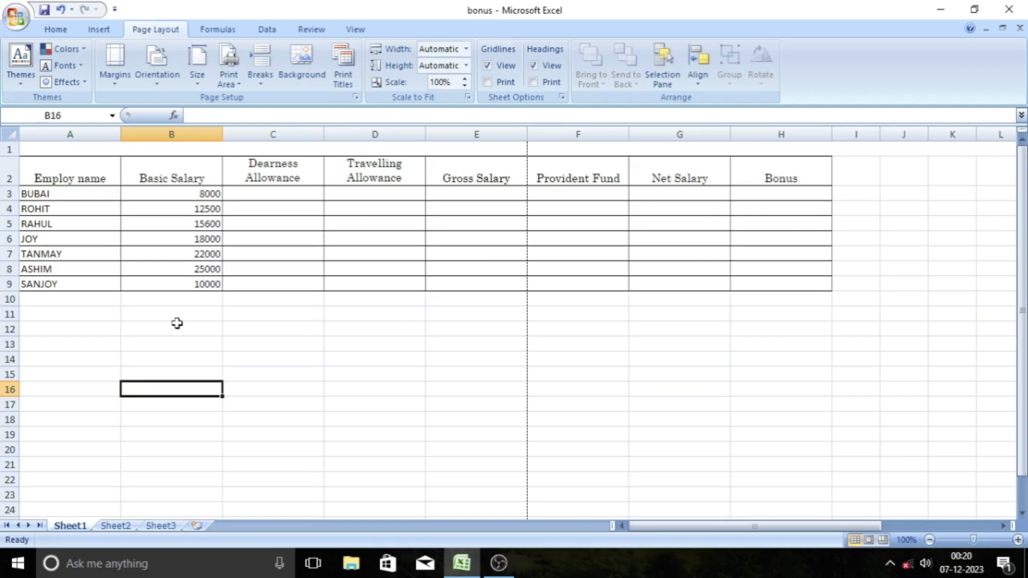
Calculate the Dearness Allowance in C3 as 8% of the Basic Salary (=B3*8%) and fill the formula down to C9.
{"action": "left_click", "coordinate": [268, 194]}
{"action": "type", "text": "="}
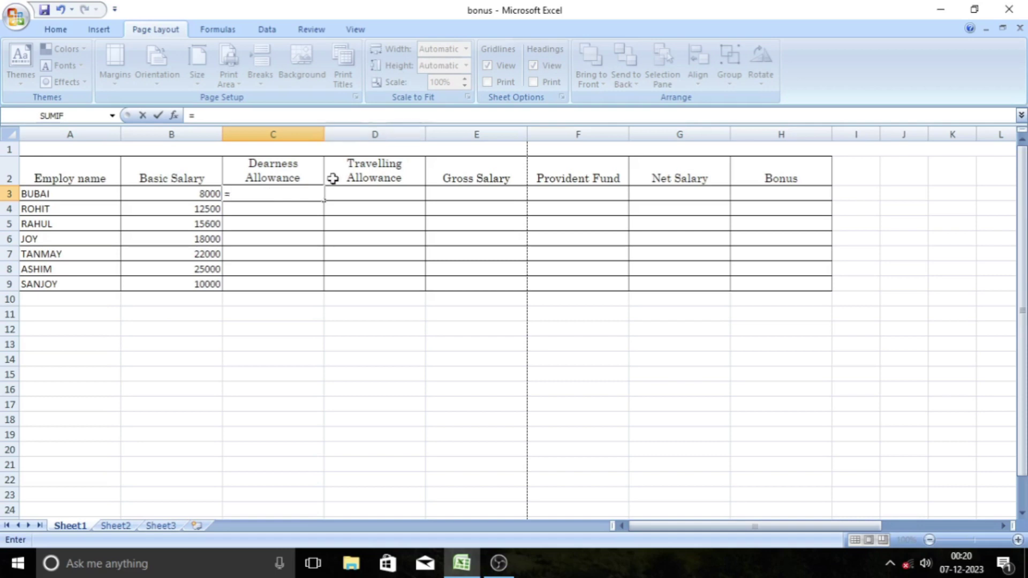
{"action": "left_click", "coordinate": [200, 198]}
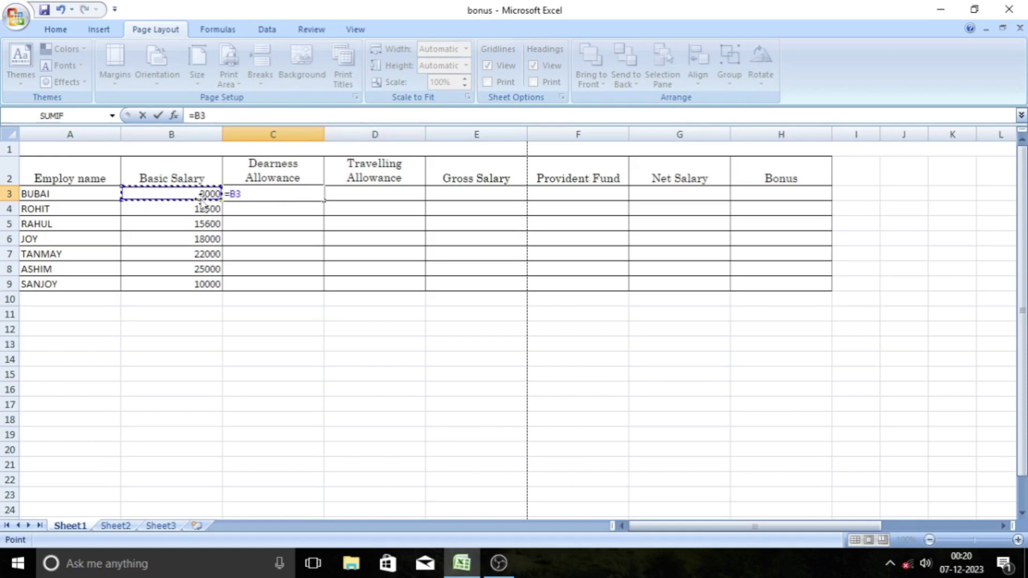
{"action": "type", "text": "*"}
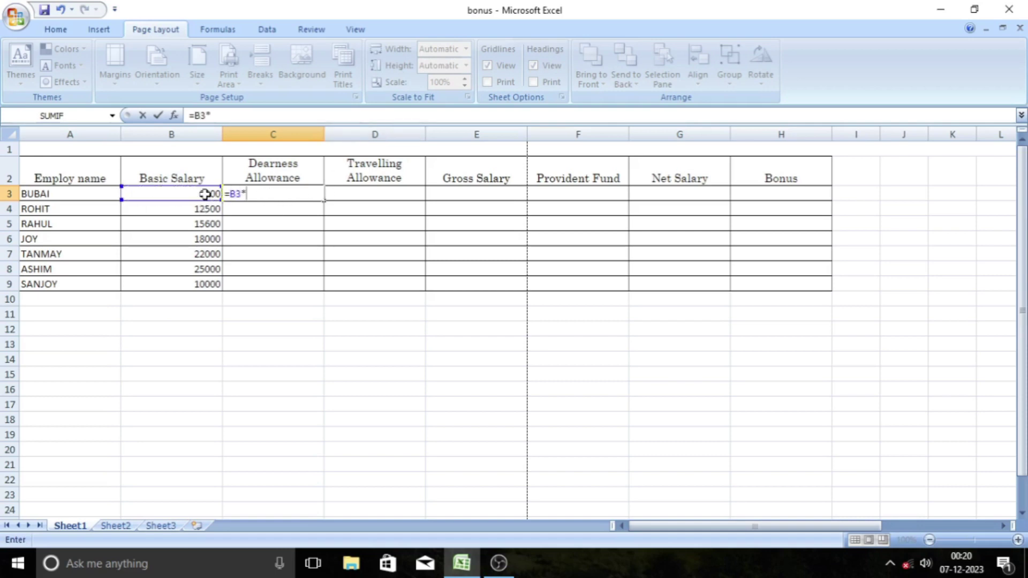
{"action": "type", "text": "8%"}
{"action": "key", "text": "Return"}
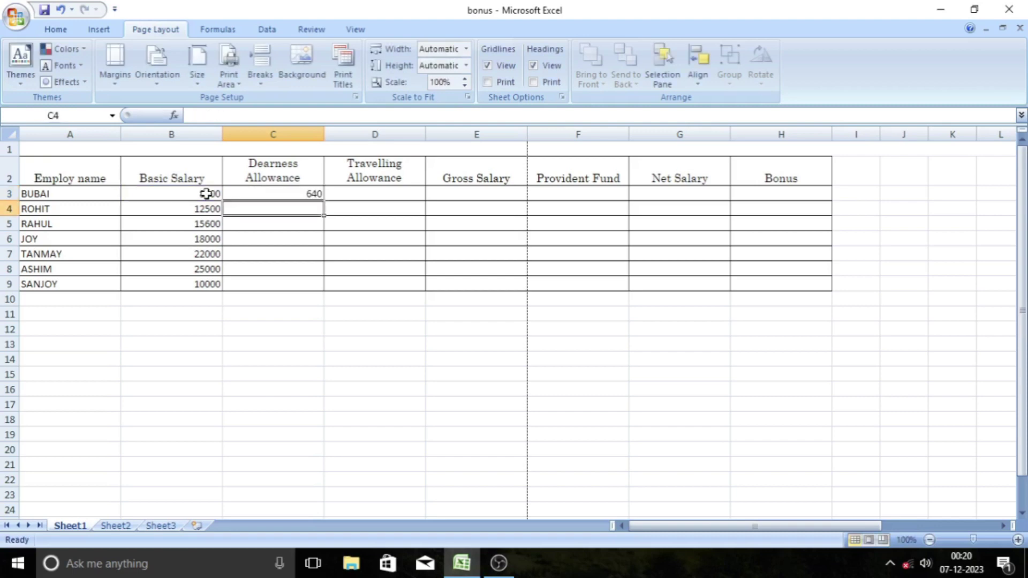
{"action": "left_click_drag", "start_coordinate": [286, 194], "coordinate": [285, 279]}
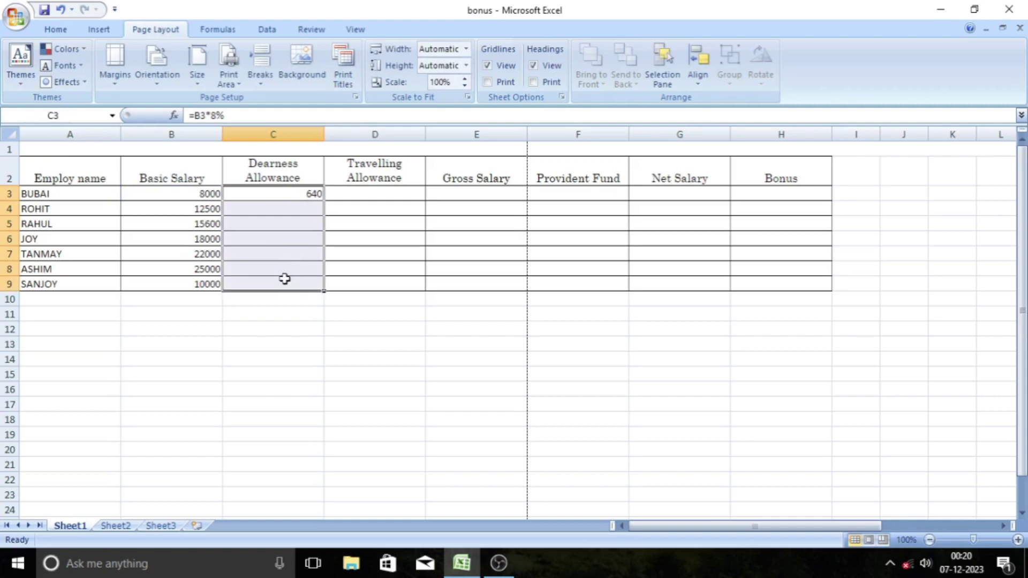
{"action": "key", "text": "ctrl+d"}
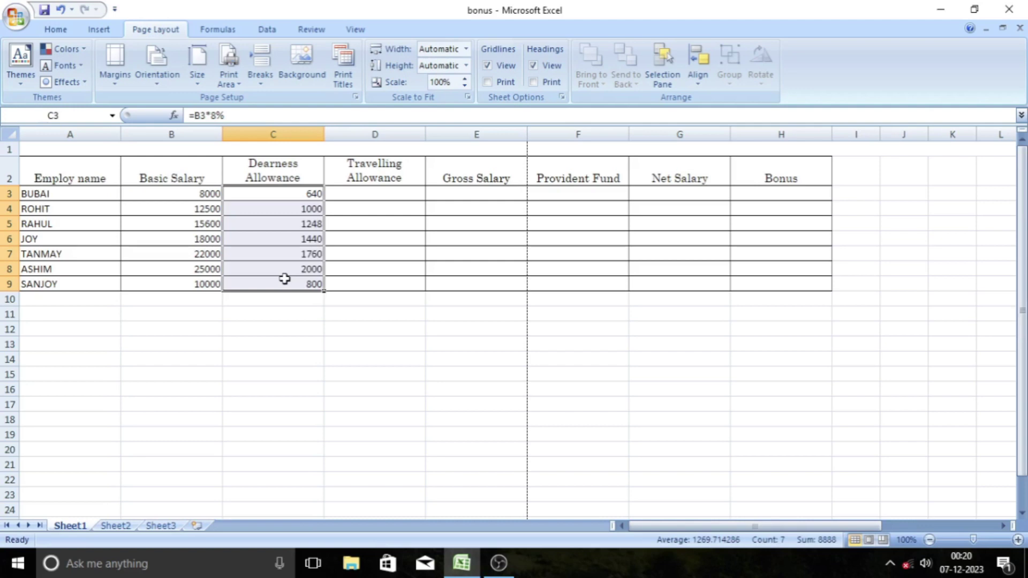
Calculate the Travelling Allowance in D3 as 12% of the Basic Salary (=B3*12%) and fill the formula down to D9.
{"action": "left_click", "coordinate": [363, 192]}
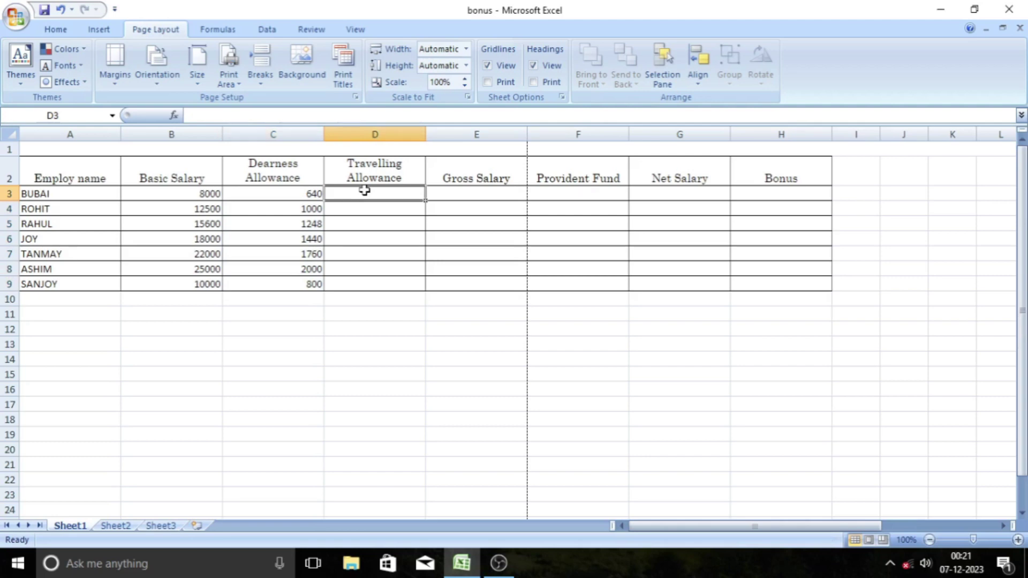
{"action": "type", "text": "="}
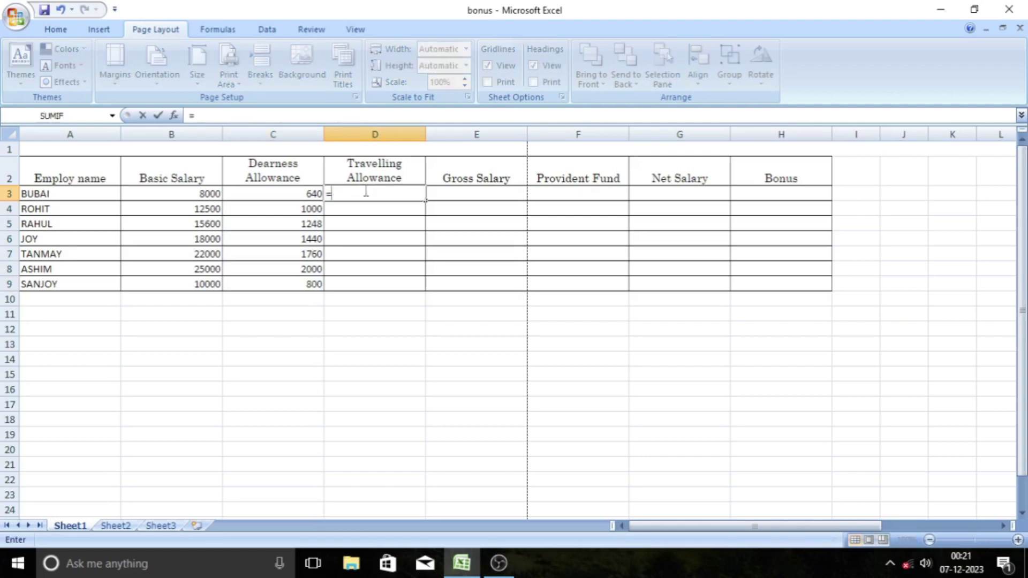
{"action": "left_click", "coordinate": [183, 195]}
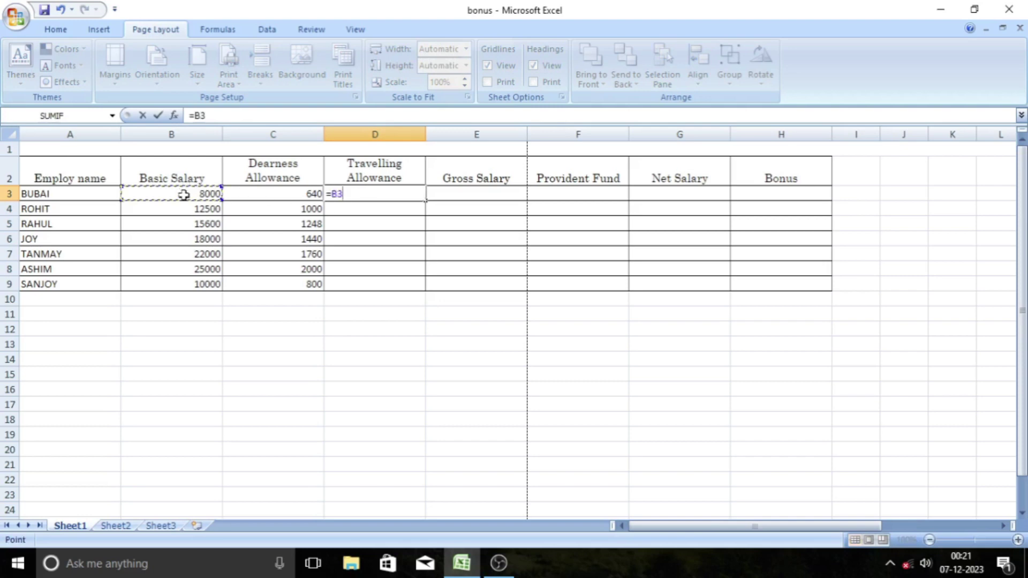
{"action": "type", "text": "*12%"}
{"action": "key", "text": "Return"}
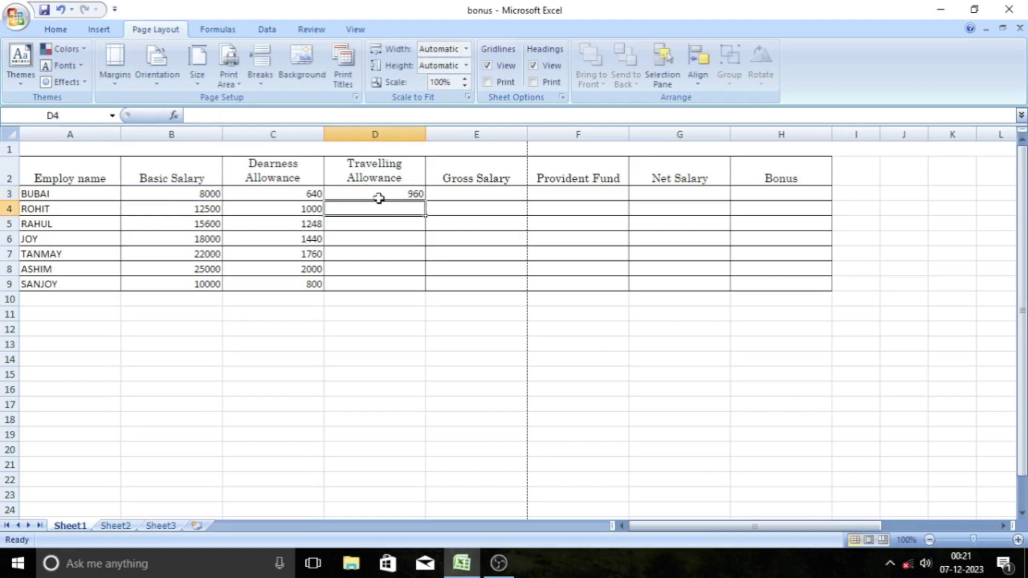
{"action": "left_click_drag", "start_coordinate": [379, 197], "coordinate": [378, 286]}
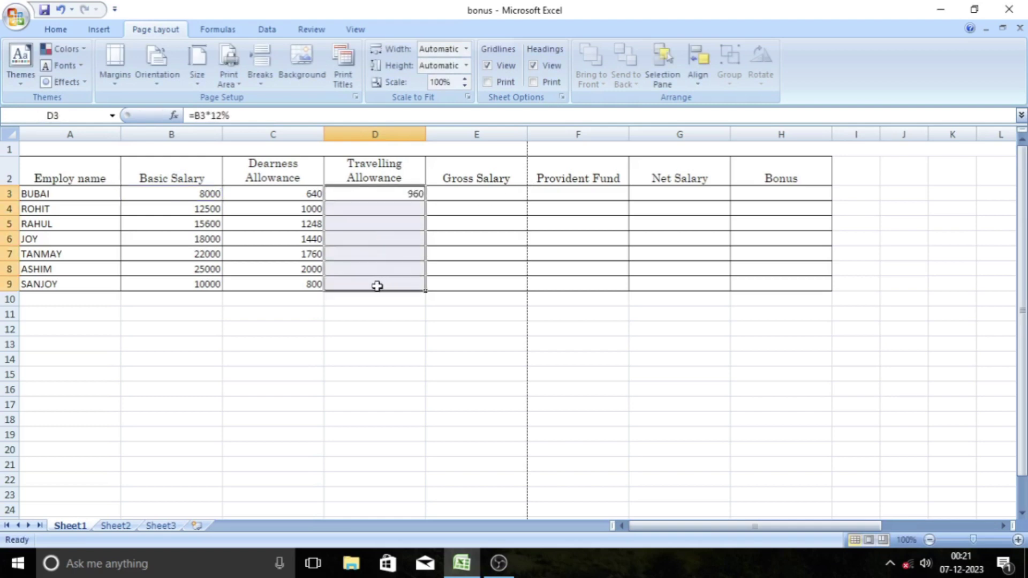
{"action": "key", "text": "ctrl+d"}
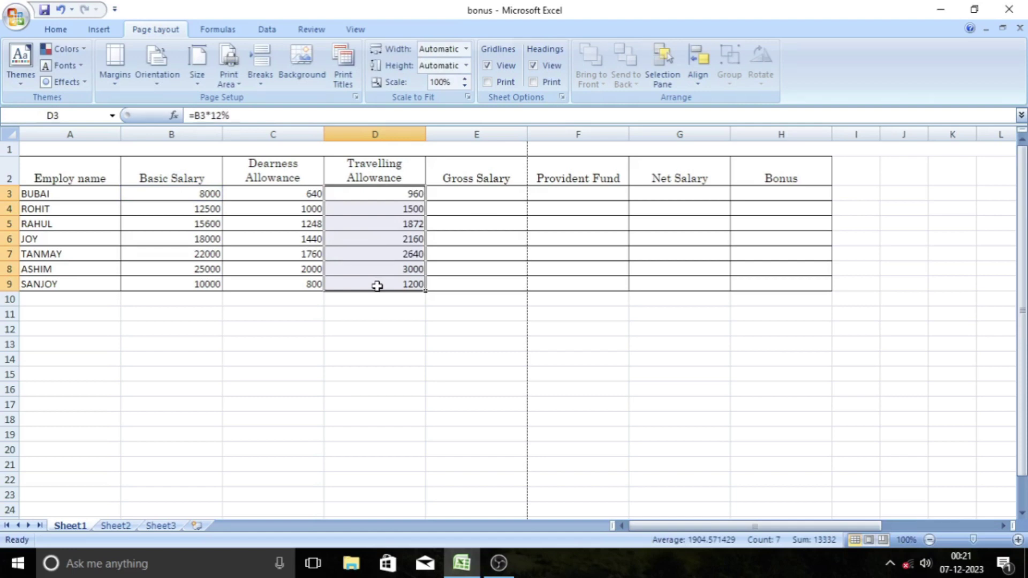
{"action": "left_click", "coordinate": [486, 197]}
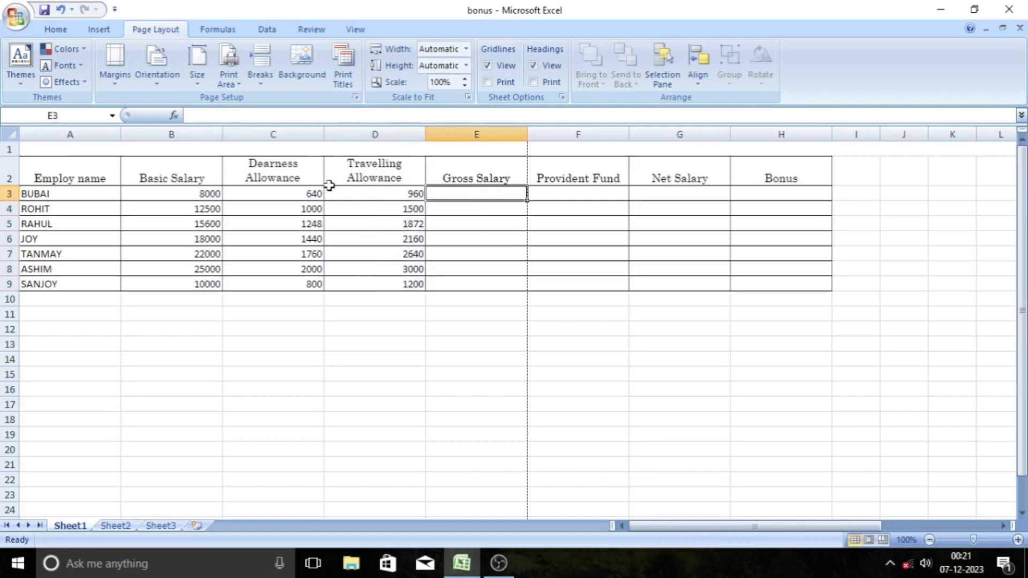
{"action": "left_click", "coordinate": [196, 194]}
{"action": "left_click", "coordinate": [259, 191]}
{"action": "left_click", "coordinate": [354, 198]}
{"action": "key", "text": "ctrl+Down"}
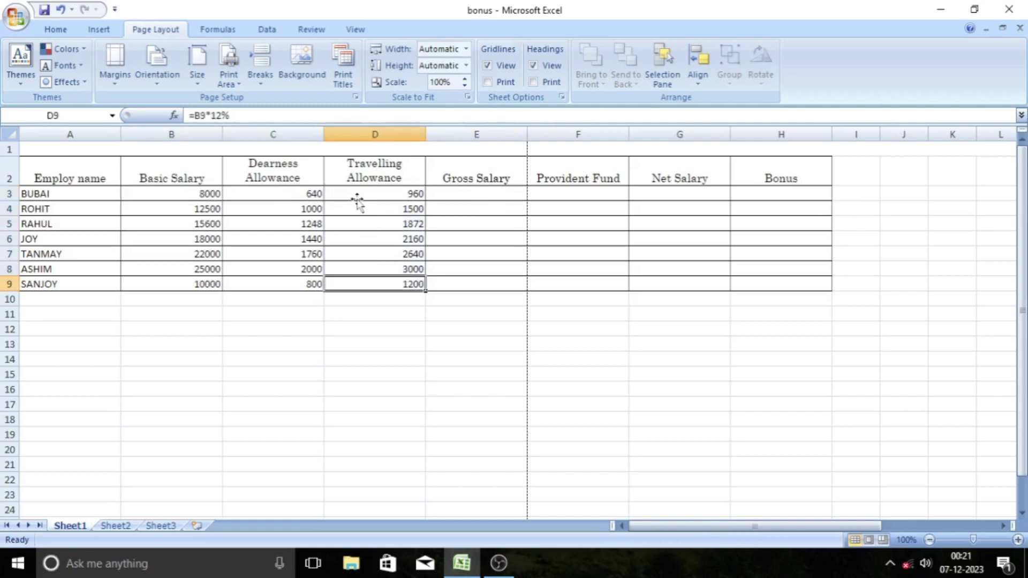
{"action": "left_click", "coordinate": [363, 194]}
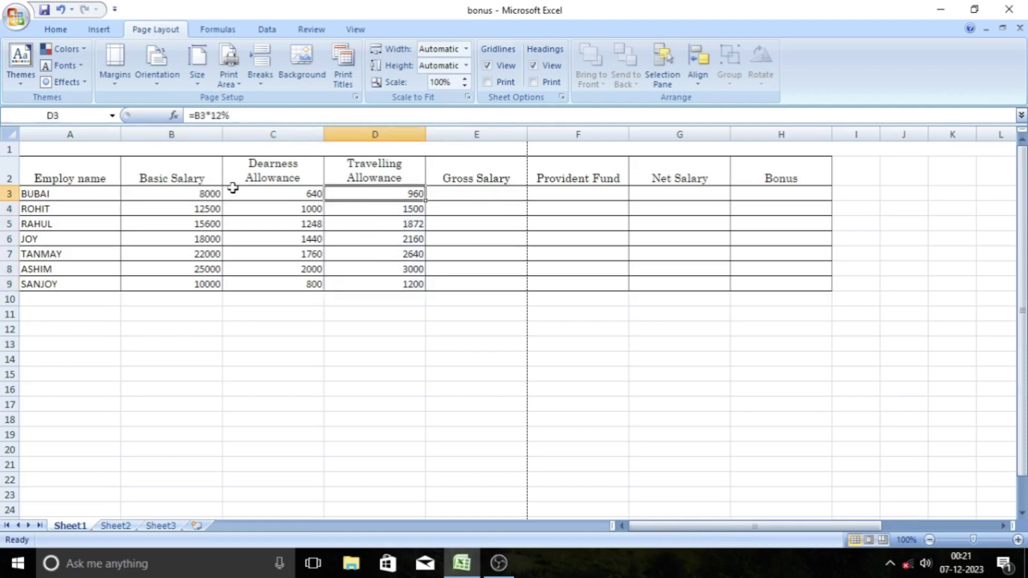
Calculate the Gross Salary in E3 with =SUM(B3:D3) and fill the formula down to E9.
{"action": "left_click", "coordinate": [488, 194]}
{"action": "type", "text": "="}
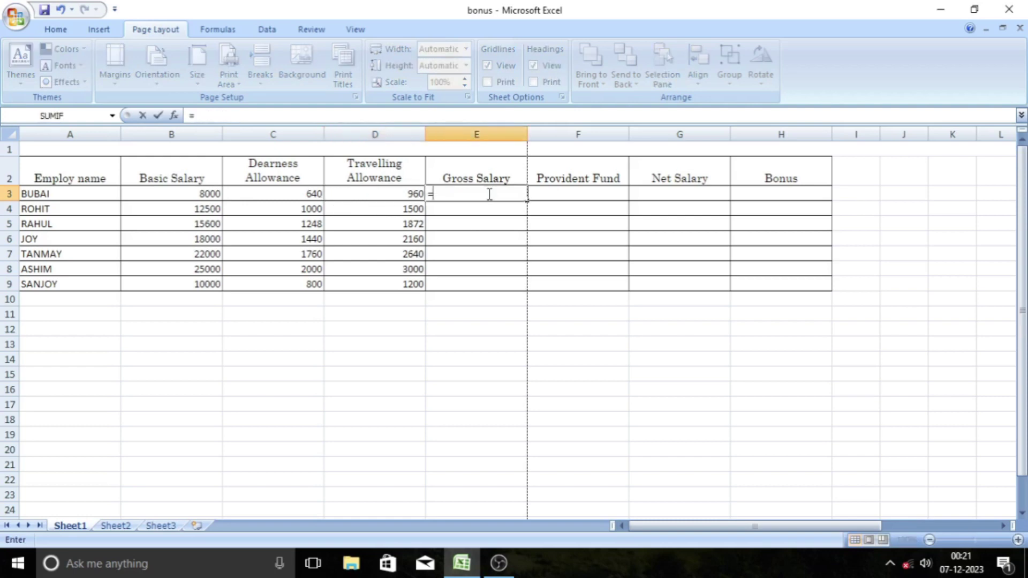
{"action": "type", "text": "sum("}
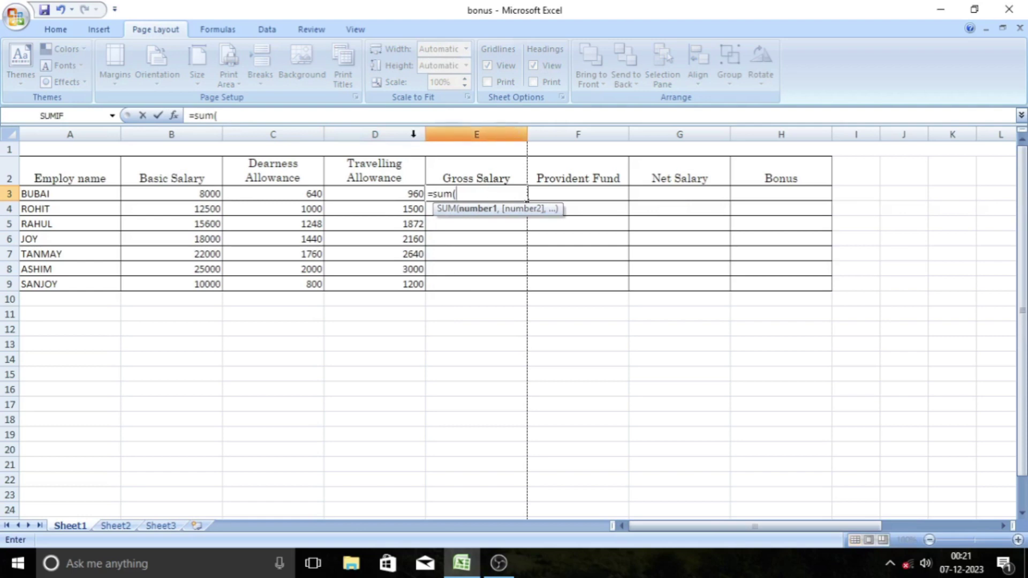
{"action": "left_click", "coordinate": [172, 194]}
{"action": "left_click_drag", "start_coordinate": [219, 198], "coordinate": [412, 196]}
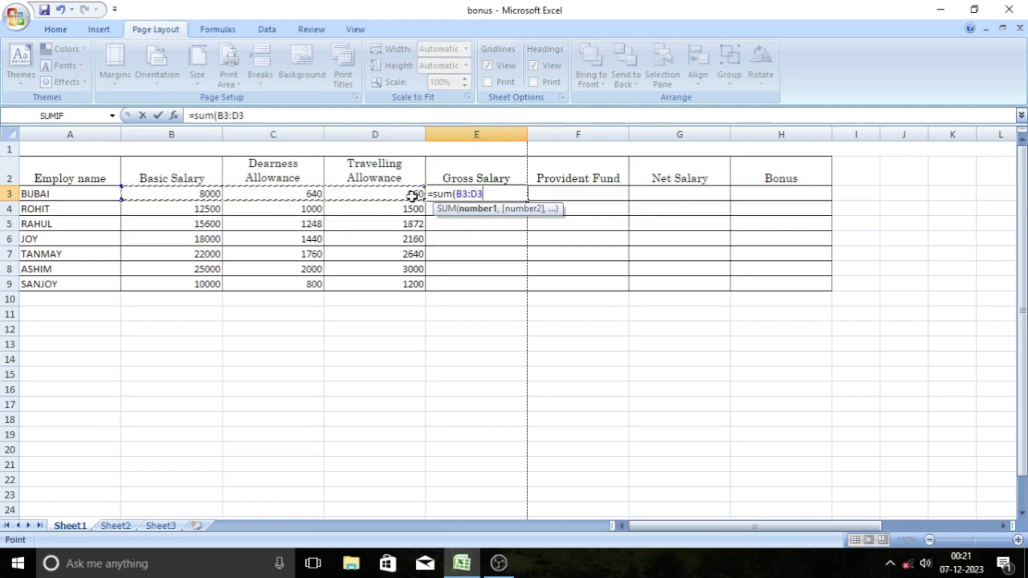
{"action": "type", "text": ")"}
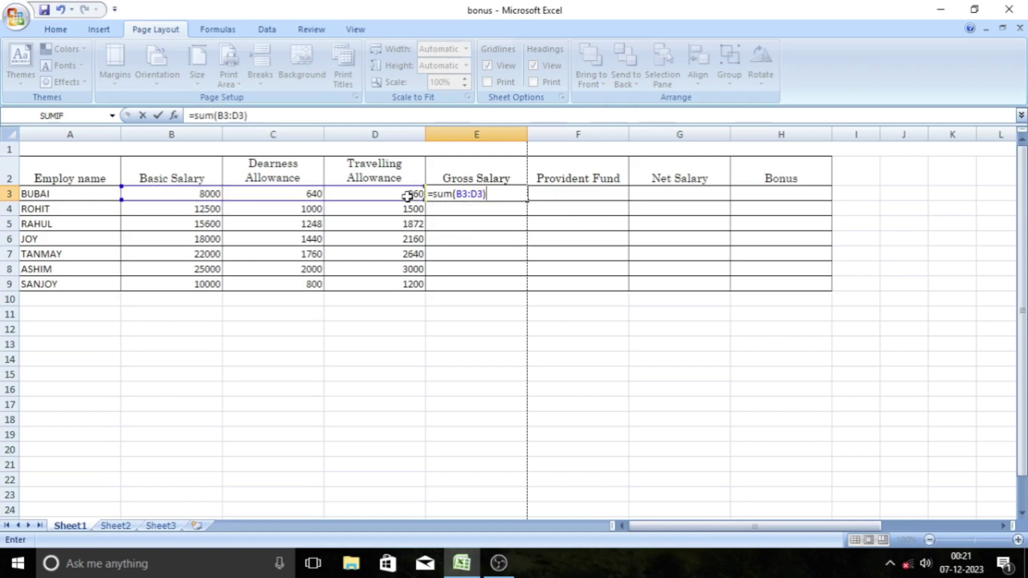
{"action": "key", "text": "Return"}
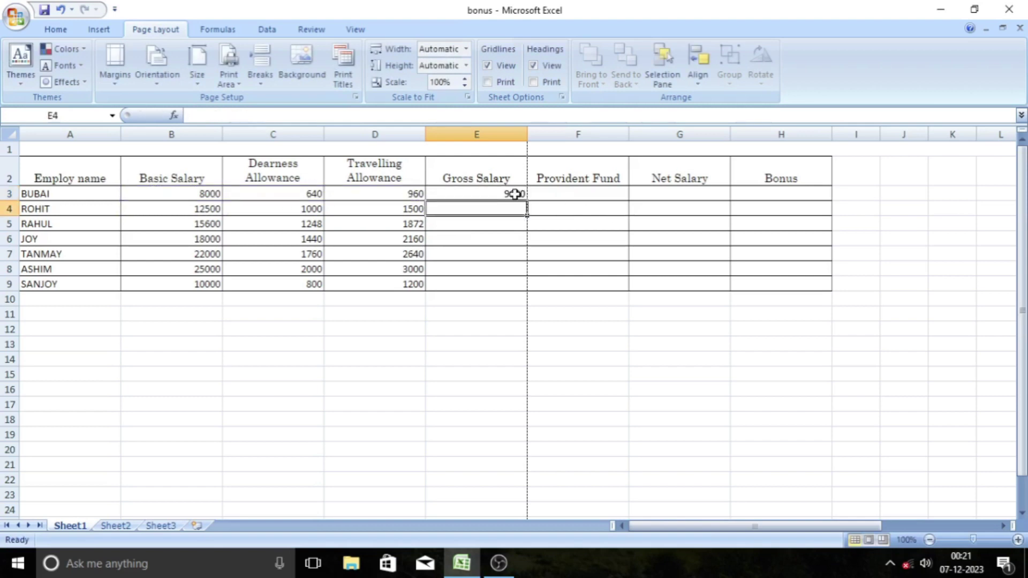
{"action": "left_click_drag", "start_coordinate": [513, 194], "coordinate": [486, 284]}
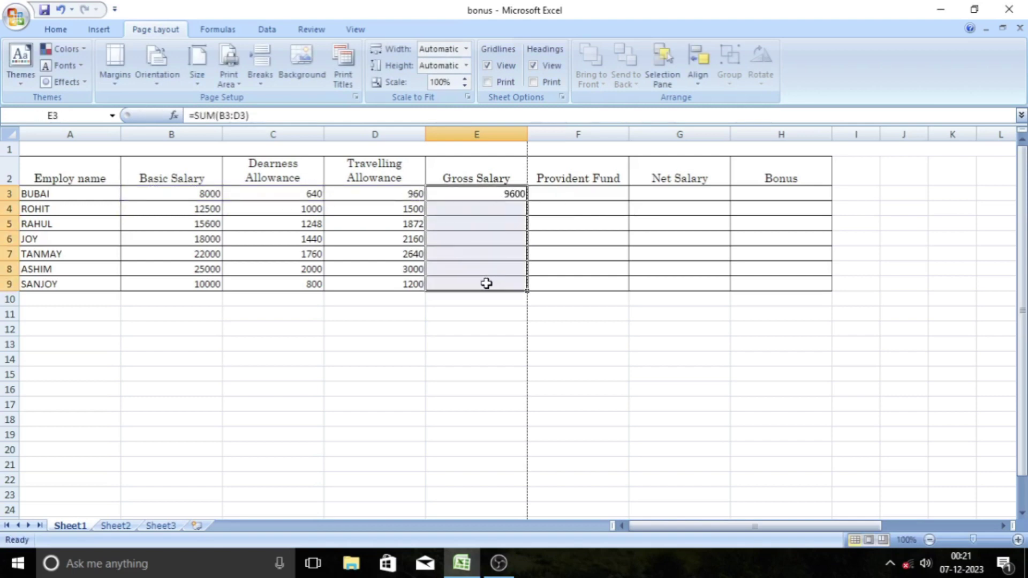
{"action": "key", "text": "ctrl+d"}
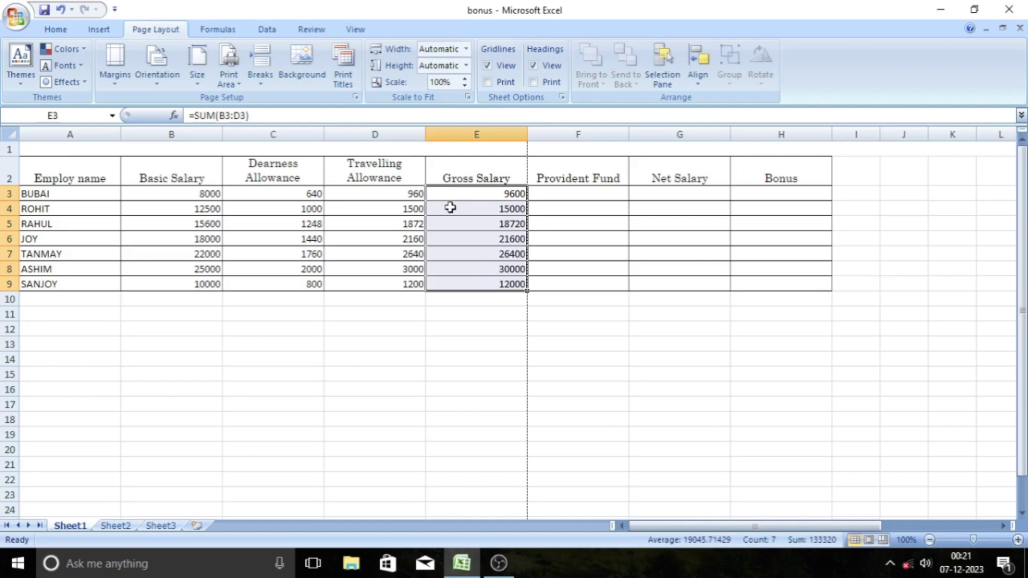
Calculate the Provident Fund in F3 as 6% of the Gross Salary (=E3*6%) and fill the formula down to F9.
{"action": "left_click", "coordinate": [563, 199]}
{"action": "left_click", "coordinate": [564, 212]}
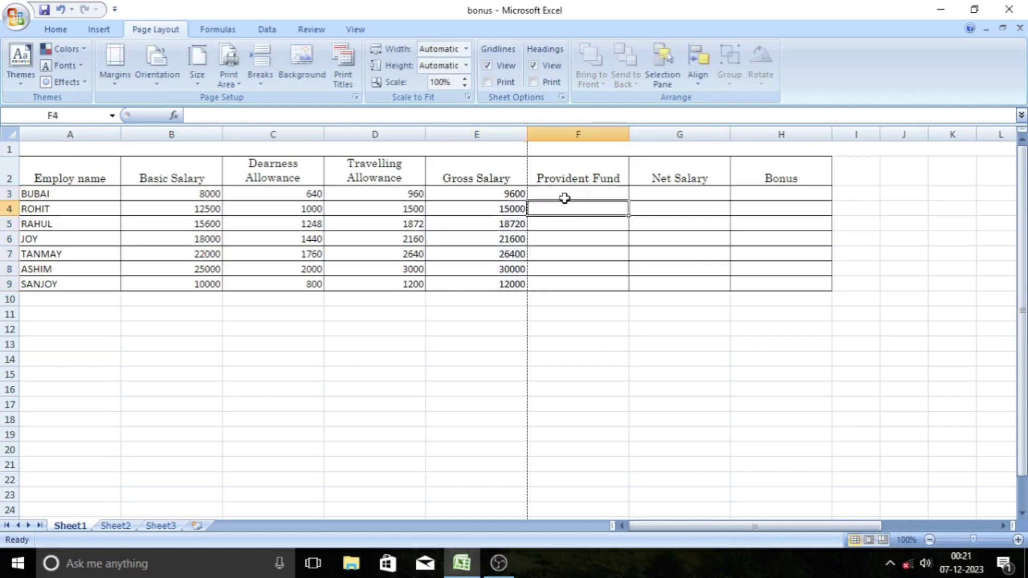
{"action": "left_click", "coordinate": [564, 197]}
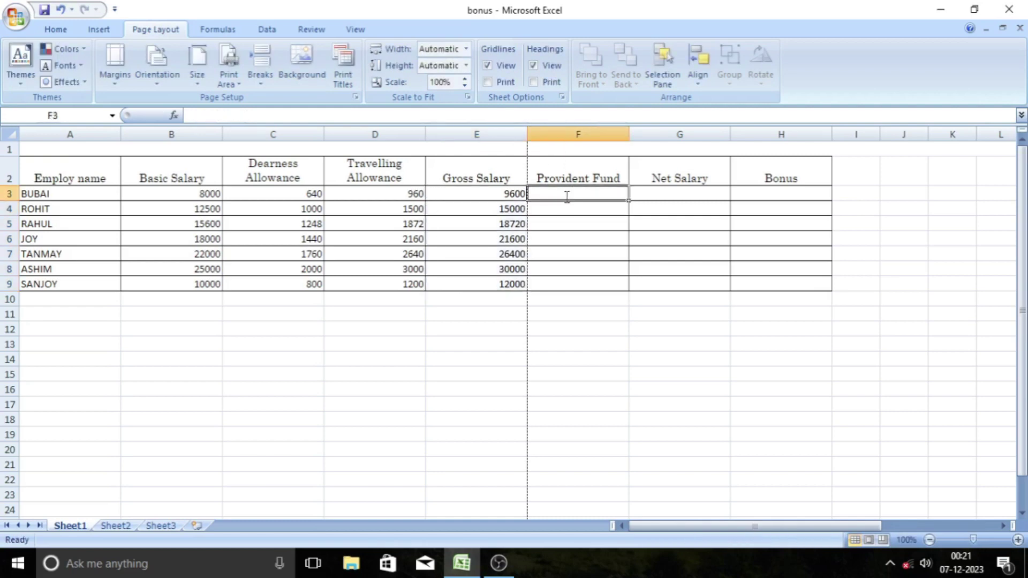
{"action": "type", "text": "="}
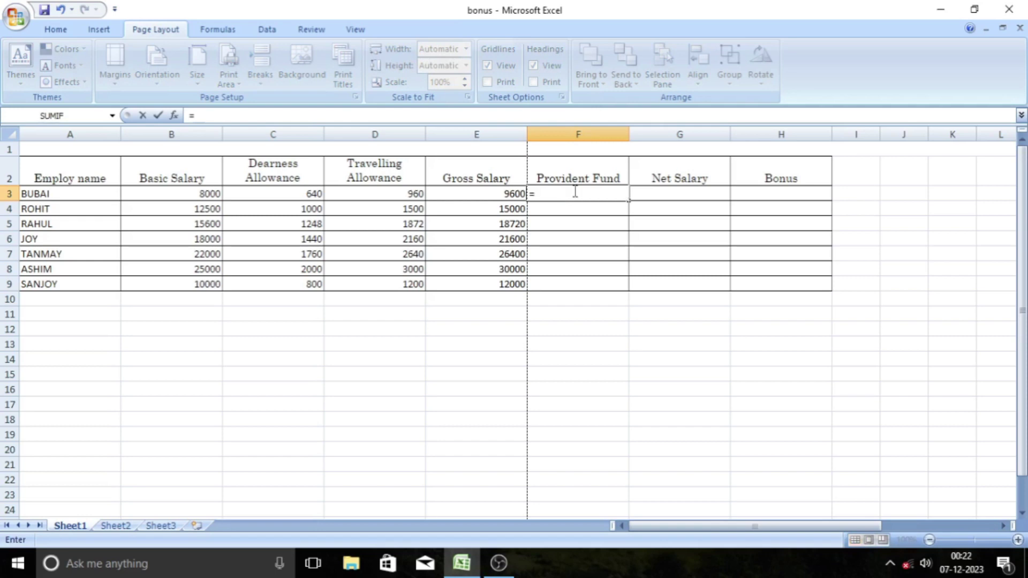
{"action": "left_click", "coordinate": [491, 194]}
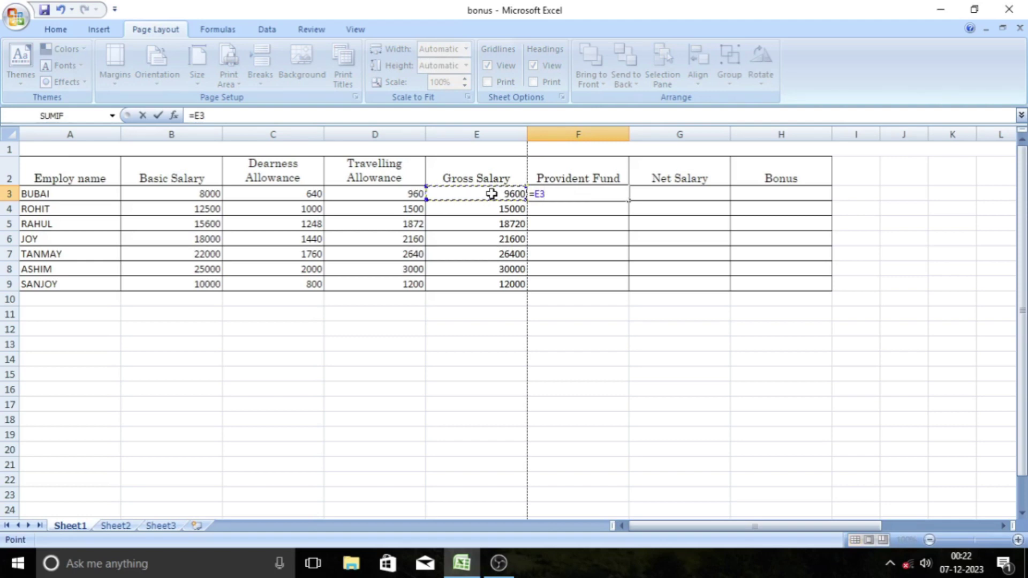
{"action": "type", "text": "*6%"}
{"action": "key", "text": "Return"}
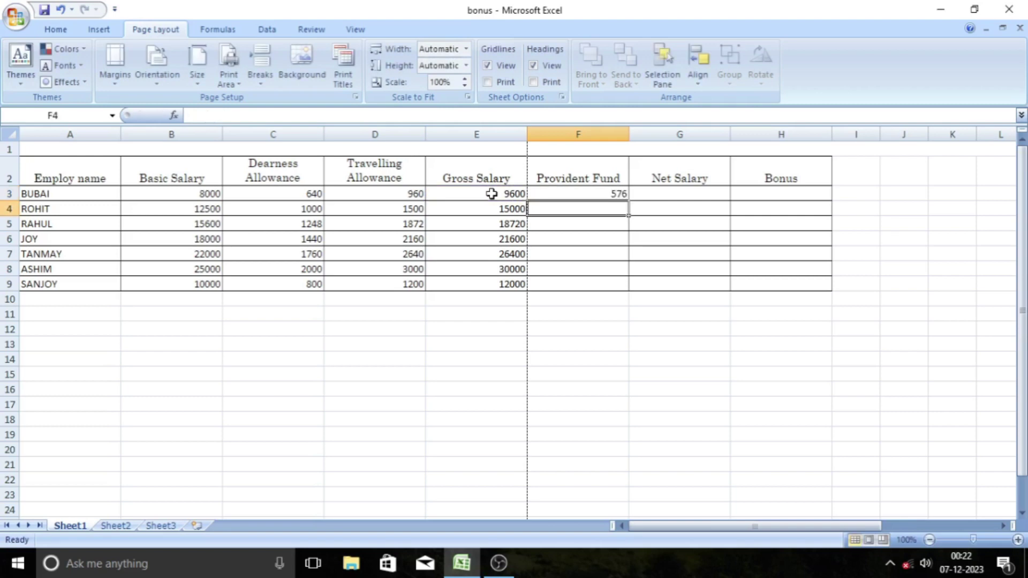
{"action": "left_click_drag", "start_coordinate": [592, 194], "coordinate": [584, 279]}
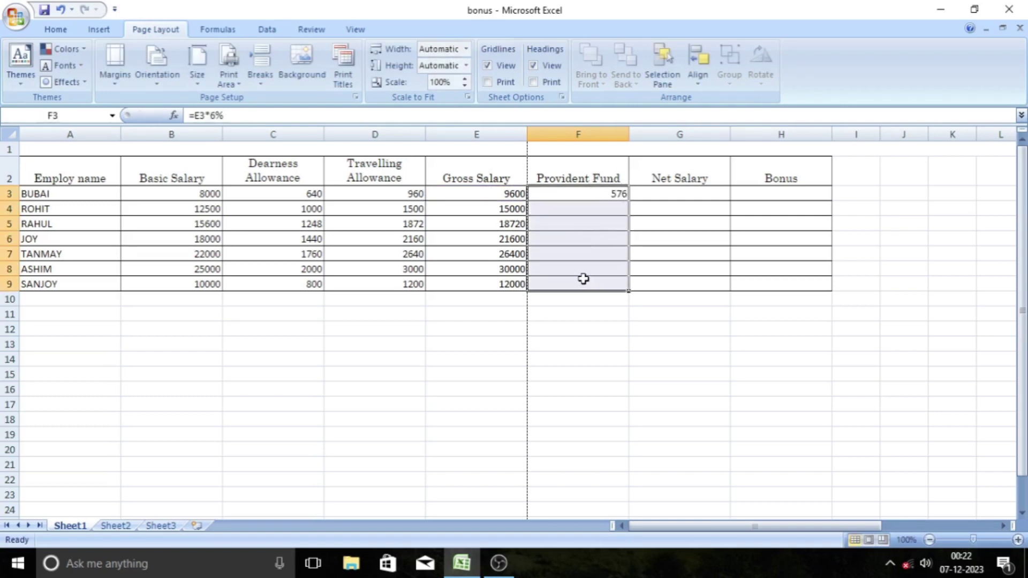
{"action": "key", "text": "ctrl+d"}
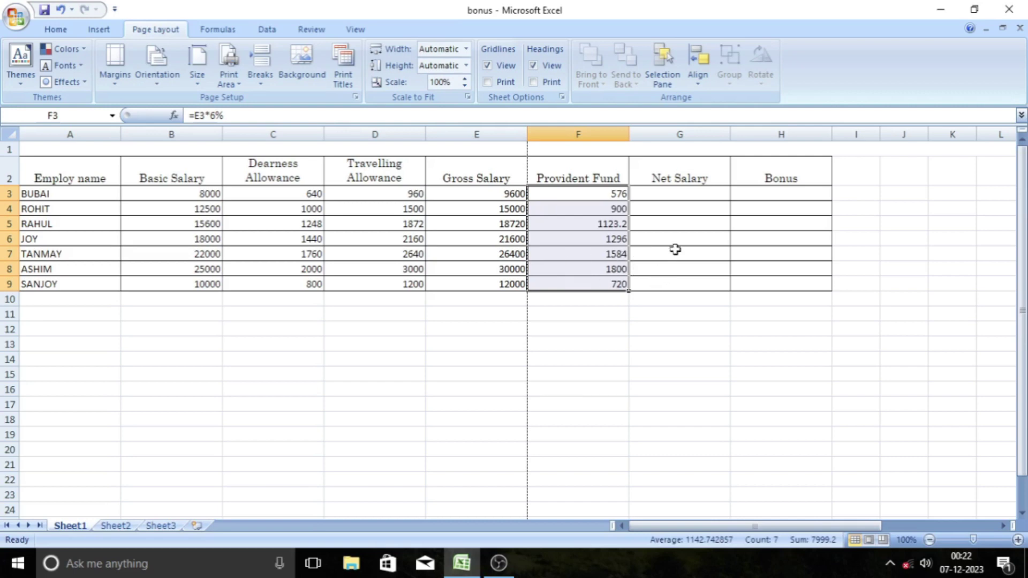
Calculate the Net Salary in G3 as Gross Salary minus Provident Fund (=E3-F3) and fill the formula down to G9.
{"action": "left_click", "coordinate": [679, 196]}
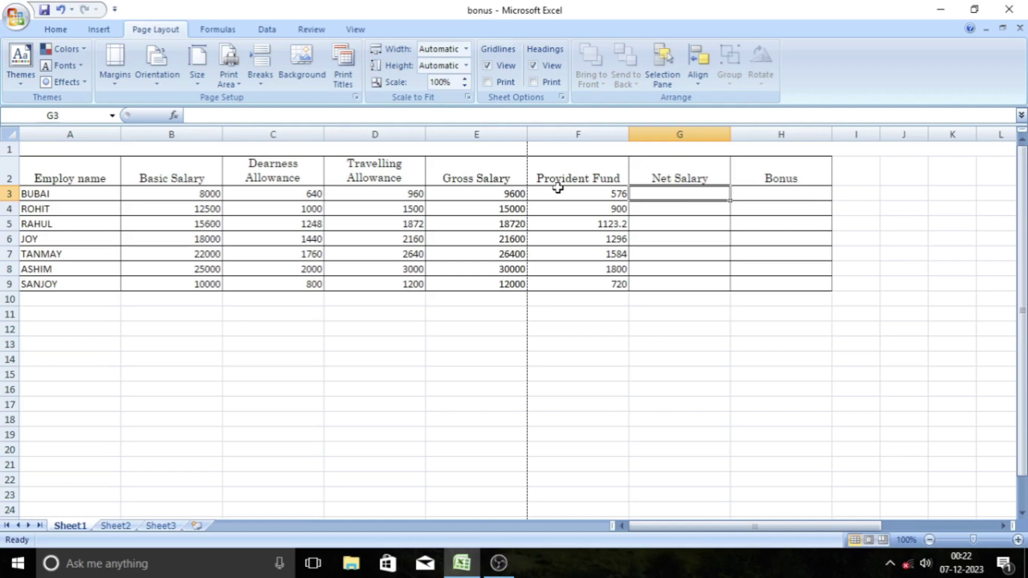
{"action": "type", "text": "="}
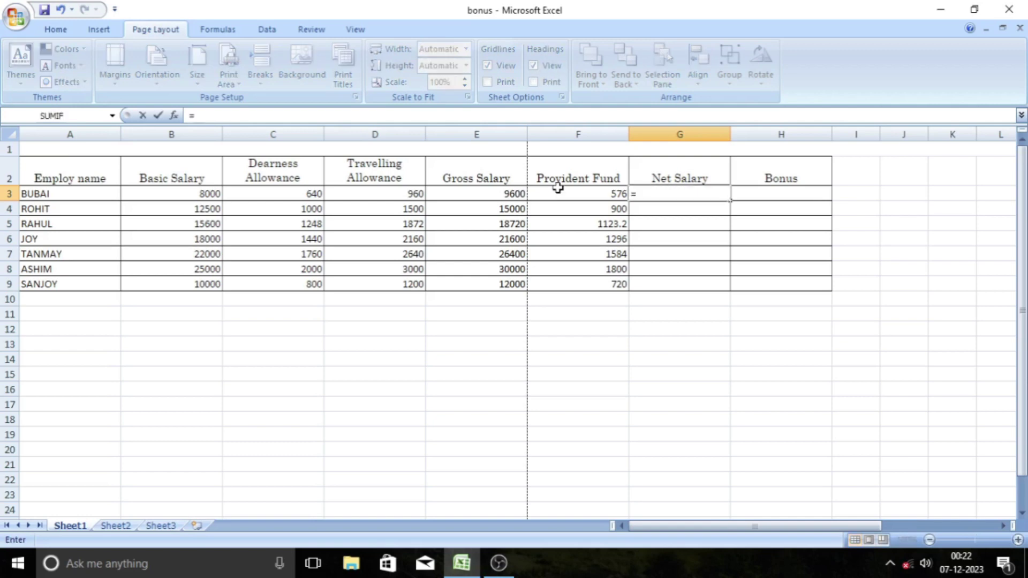
{"action": "left_click", "coordinate": [497, 194]}
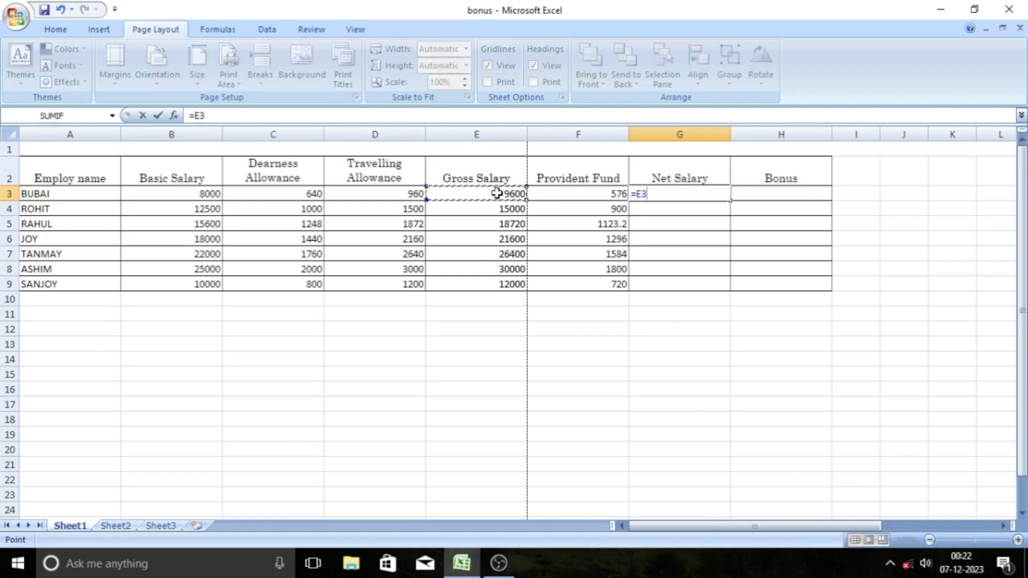
{"action": "type", "text": "-"}
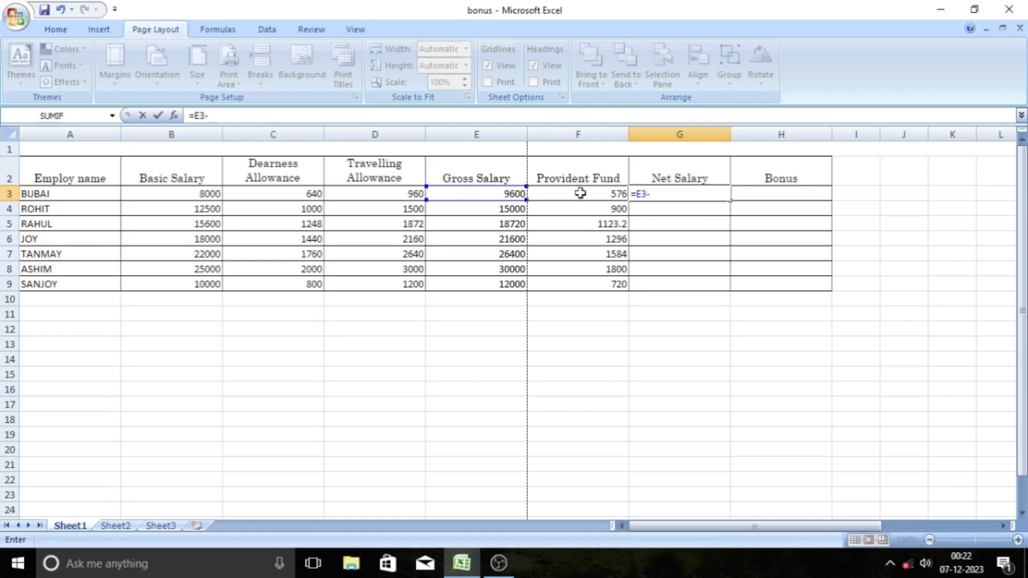
{"action": "left_click", "coordinate": [581, 194]}
{"action": "key", "text": "Return"}
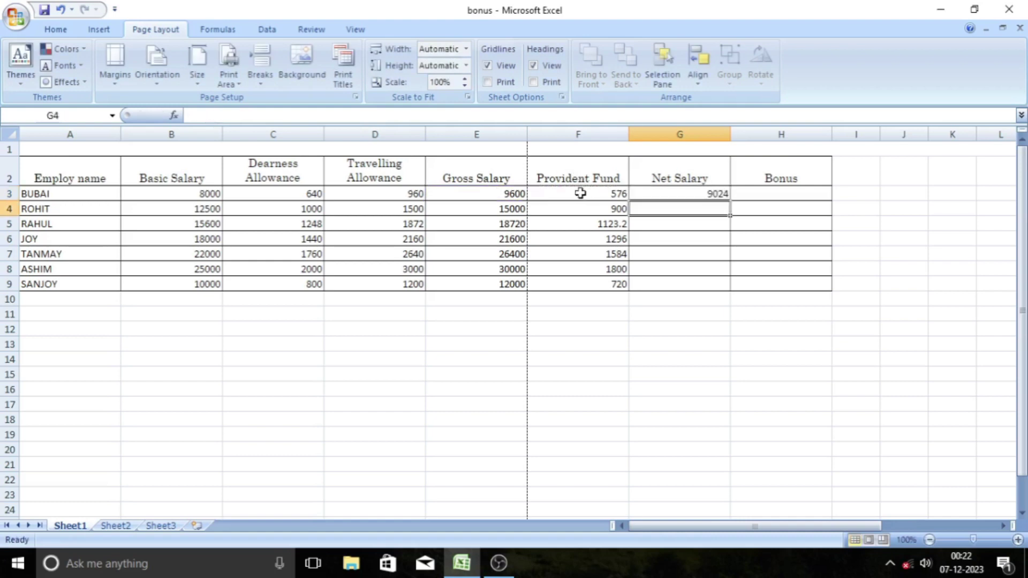
{"action": "left_click_drag", "start_coordinate": [667, 194], "coordinate": [653, 284]}
{"action": "key", "text": "ctrl+d"}
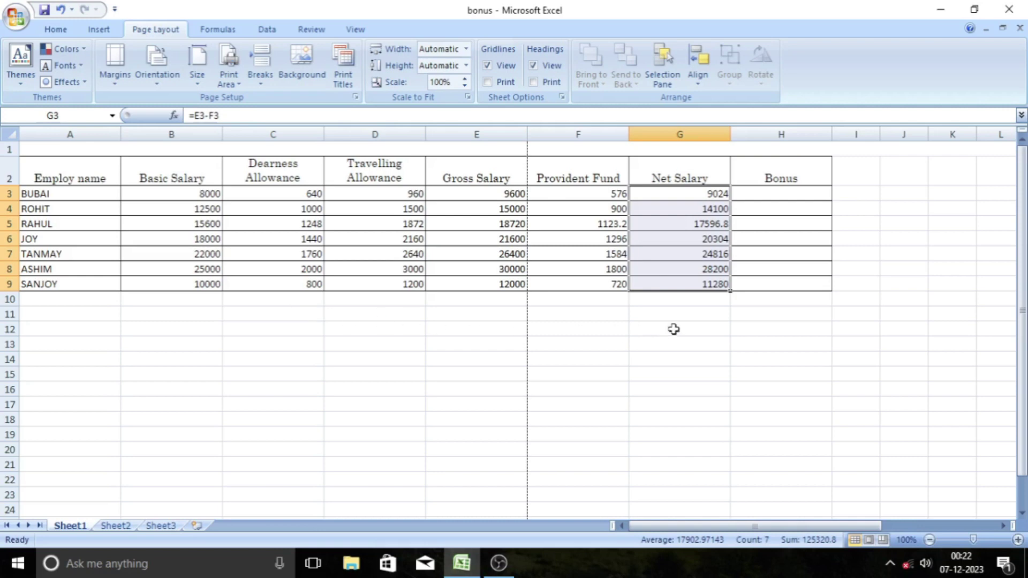
{"action": "left_click", "coordinate": [696, 313]}
{"action": "left_click", "coordinate": [682, 294]}
{"action": "left_click_drag", "start_coordinate": [682, 290], "coordinate": [96, 175]}
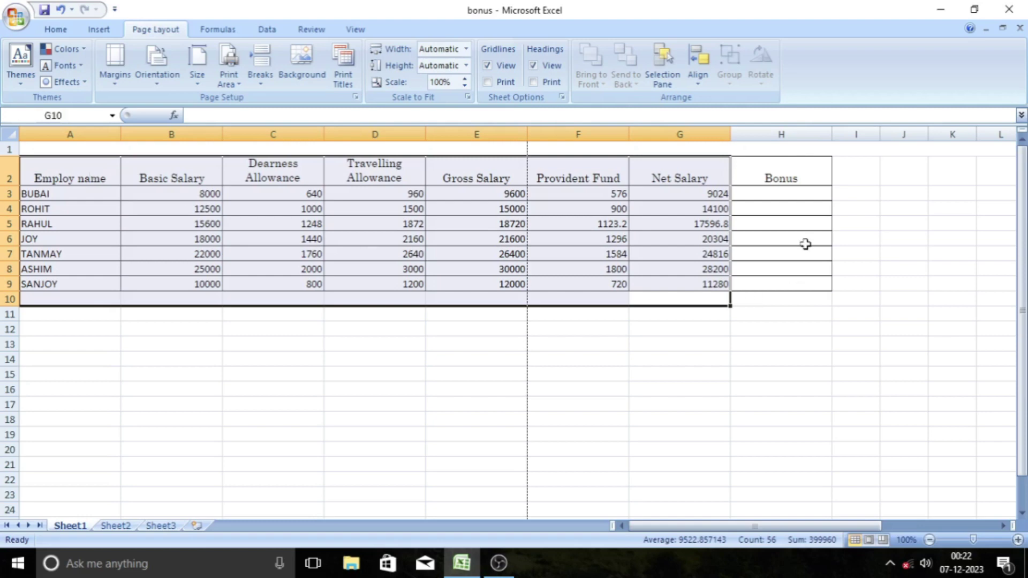
Begin the Bonus formula in H3 with an IF returning 12% of the Net Salary for at least 15000: =if(G3>=15000,G3*12%.
{"action": "left_click", "coordinate": [795, 197]}
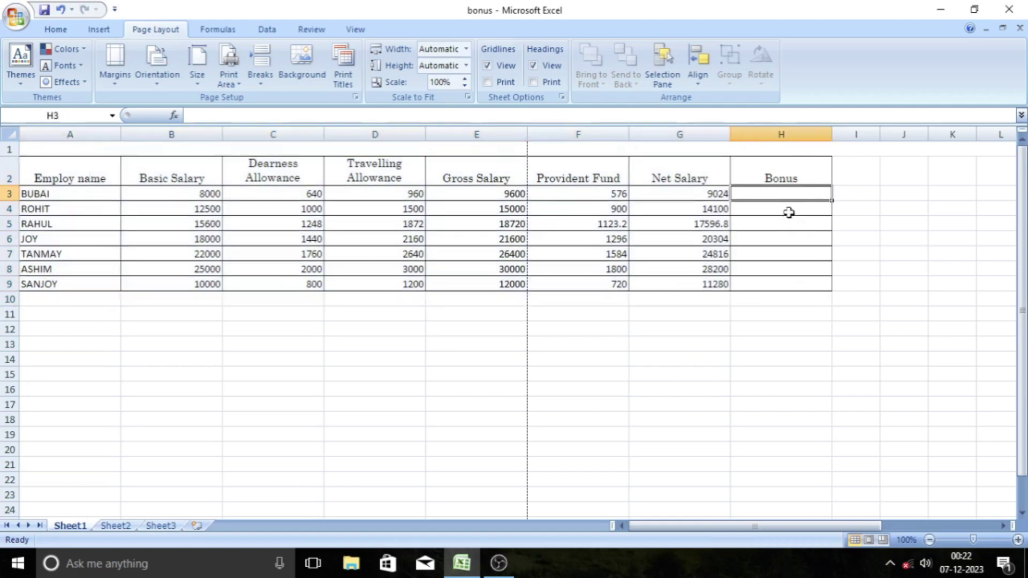
{"action": "left_click", "coordinate": [787, 211]}
{"action": "left_click", "coordinate": [792, 197]}
{"action": "type", "text": "="}
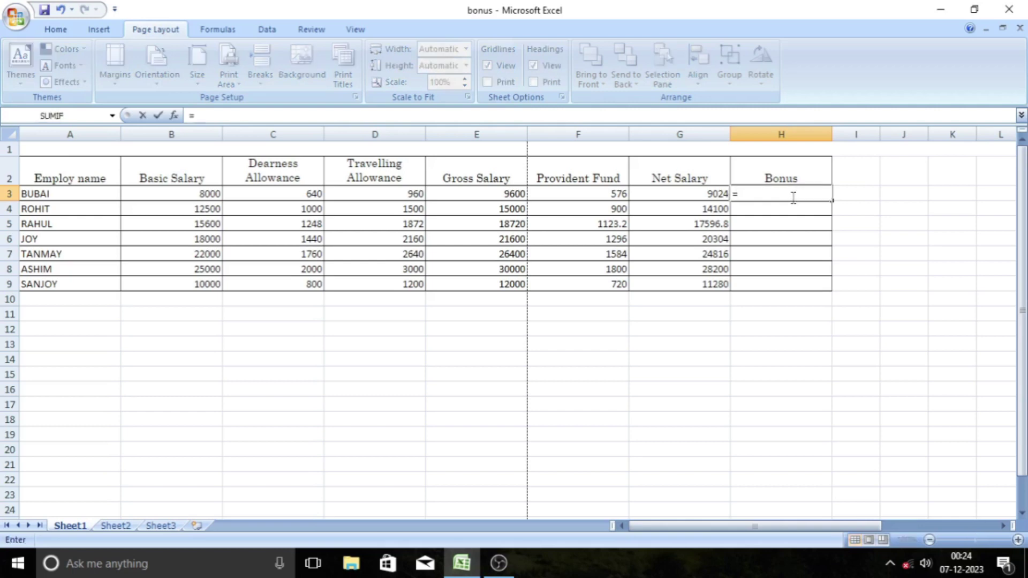
{"action": "type", "text": "if"}
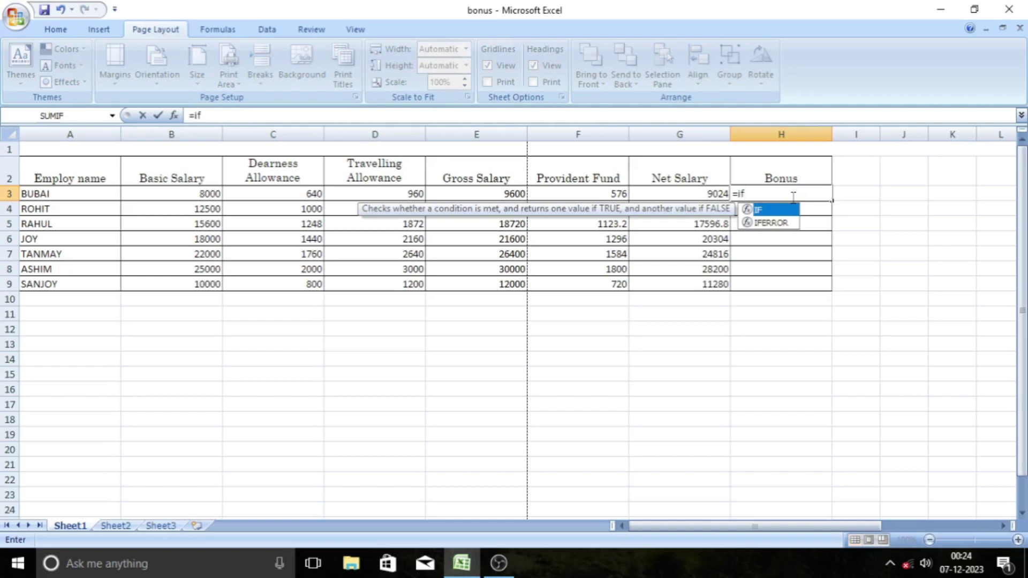
{"action": "type", "text": "("}
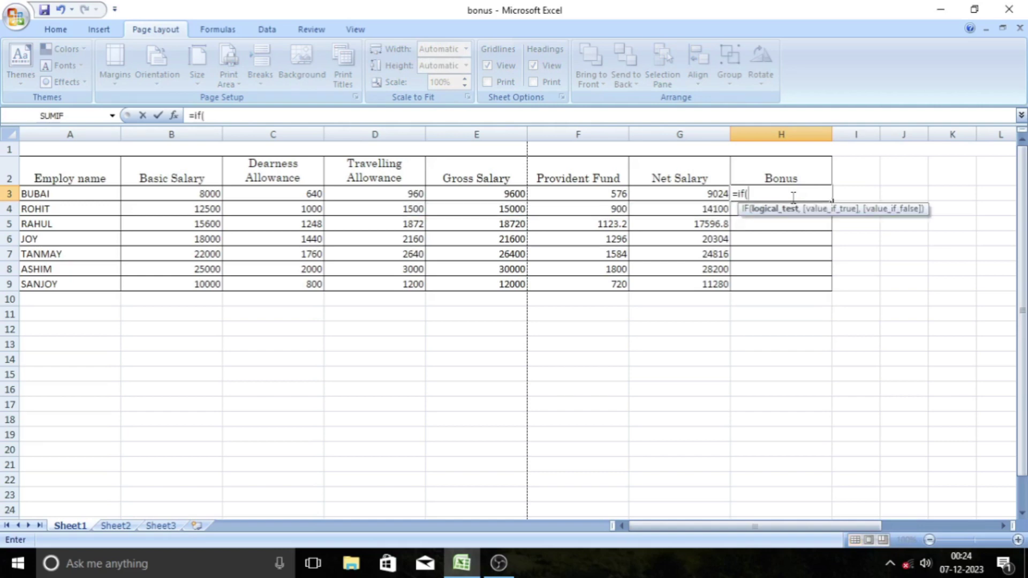
{"action": "left_click", "coordinate": [689, 198]}
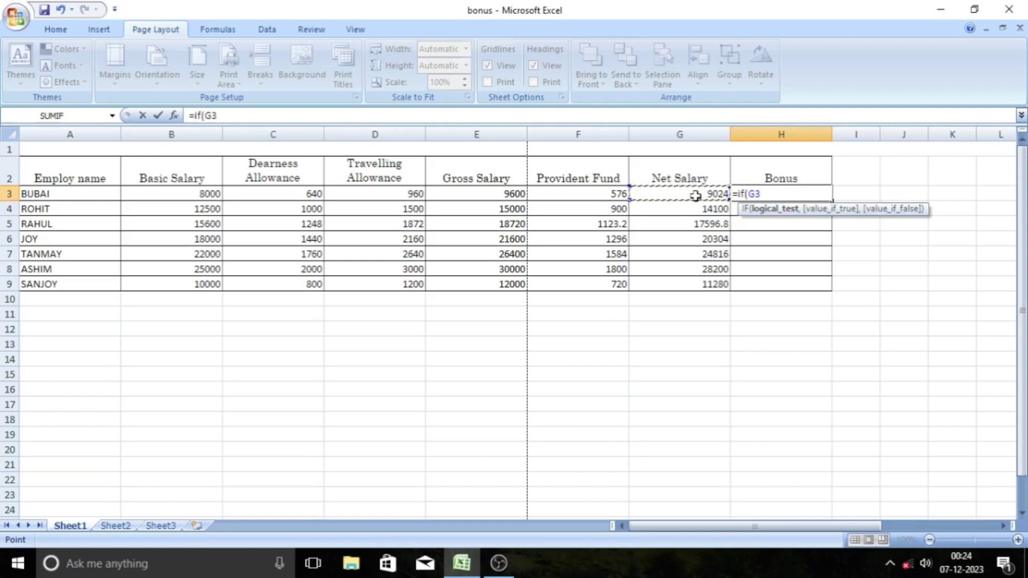
{"action": "type", "text": ">="}
{"action": "type", "text": "150"}
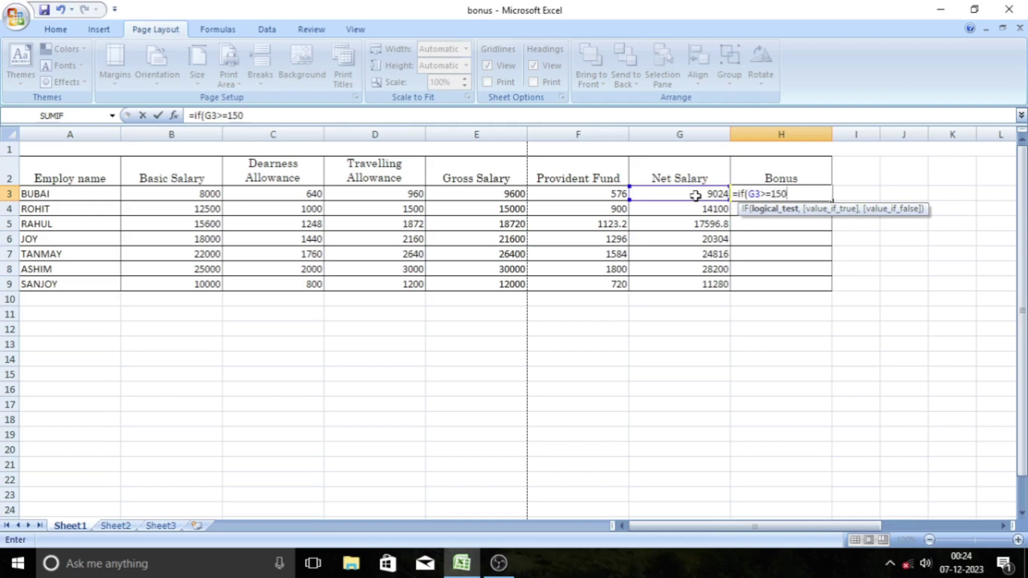
{"action": "type", "text": "00"}
{"action": "type", "text": ","}
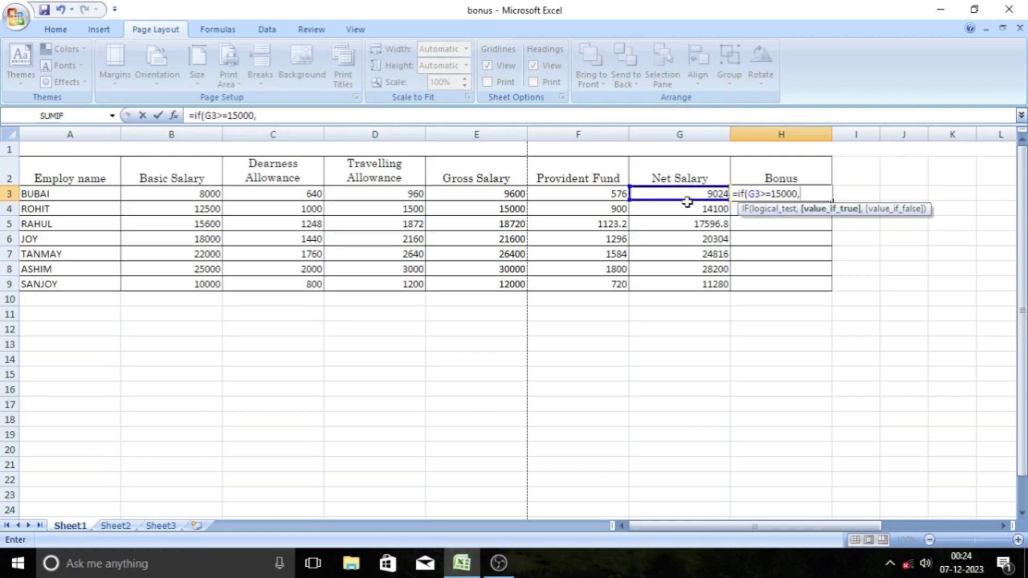
{"action": "left_click", "coordinate": [687, 194]}
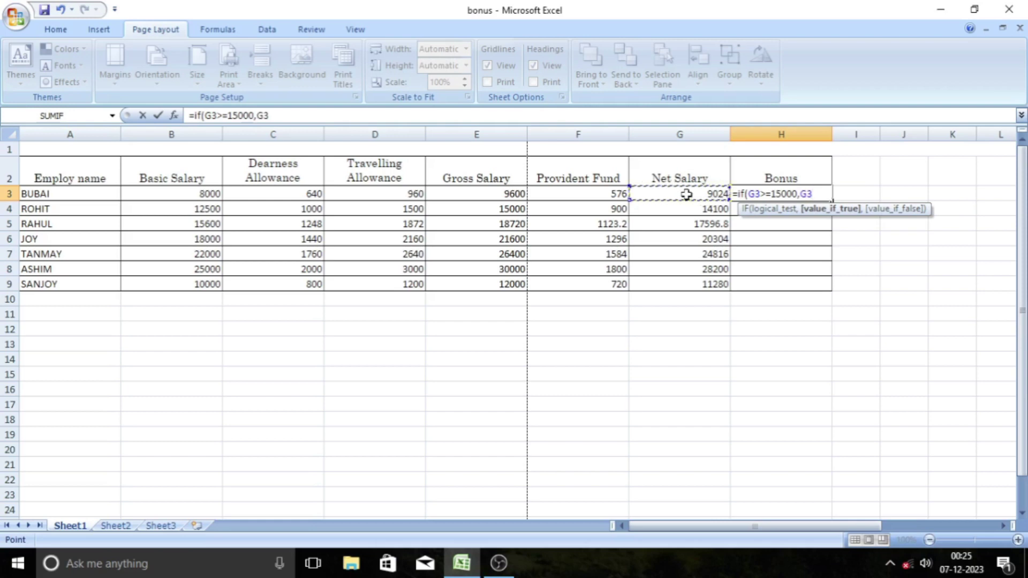
{"action": "type", "text": "*12%"}
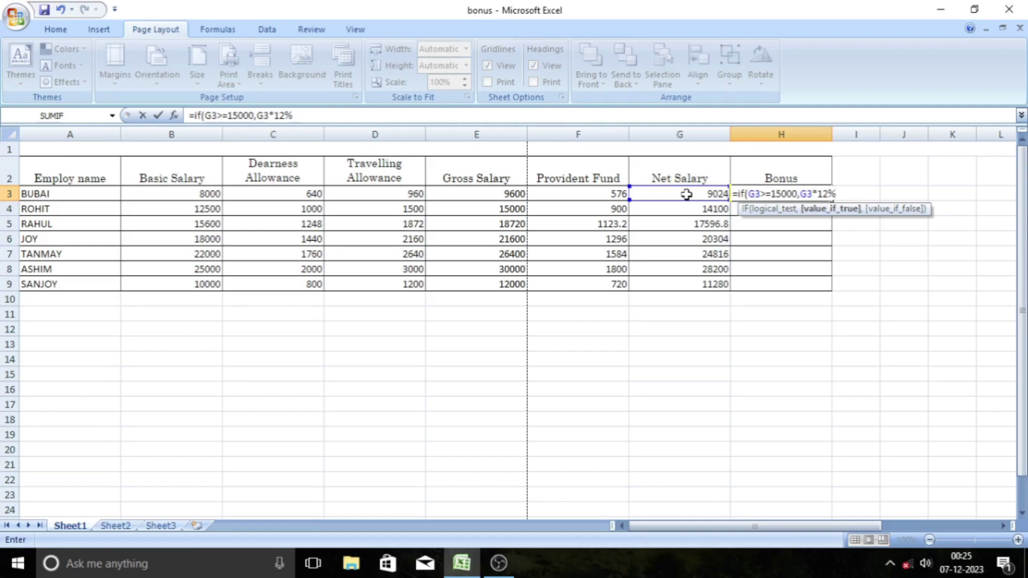
Nest a second IF in the H3 formula returning 10% of the Net Salary when it is at least 12000: if(G3>=12000,G3*10%.
{"action": "type", "text": ","}
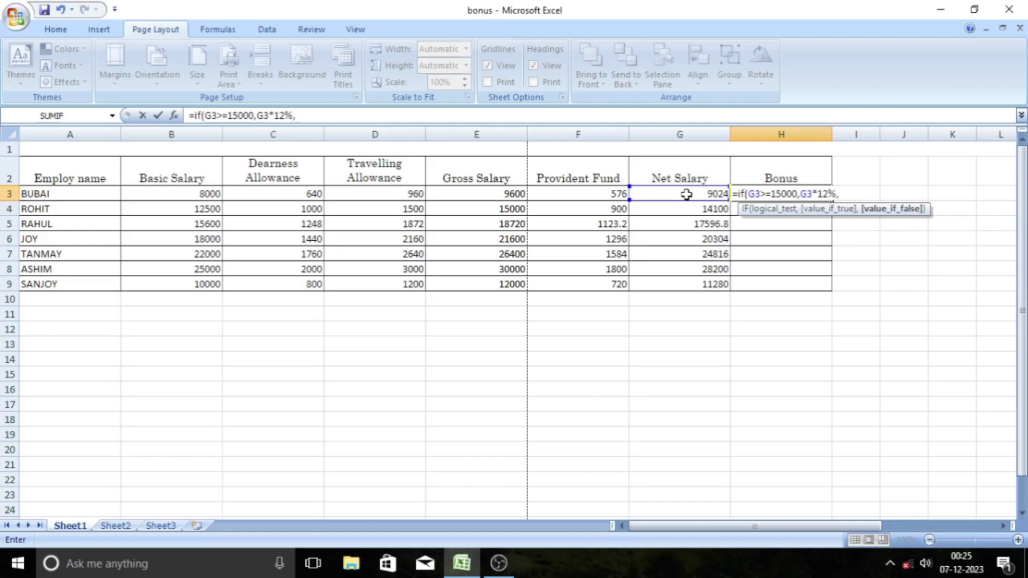
{"action": "type", "text": "if("}
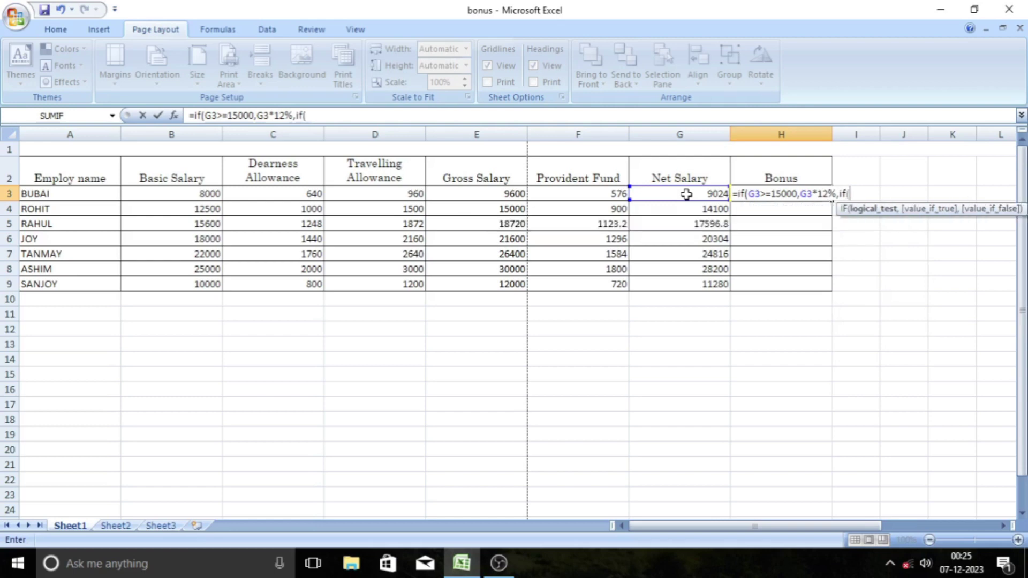
{"action": "left_click", "coordinate": [686, 194]}
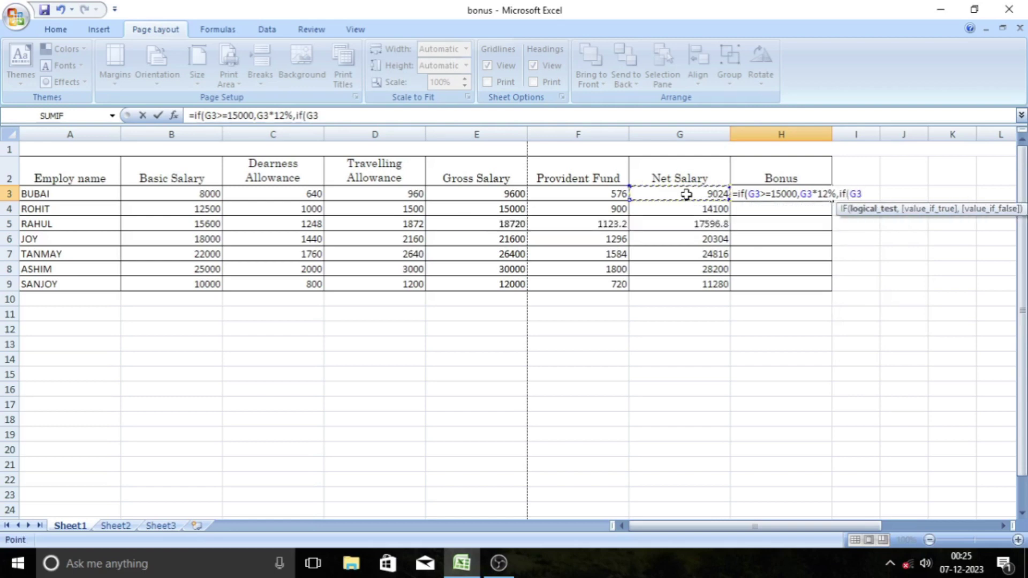
{"action": "type", "text": ">=12000"}
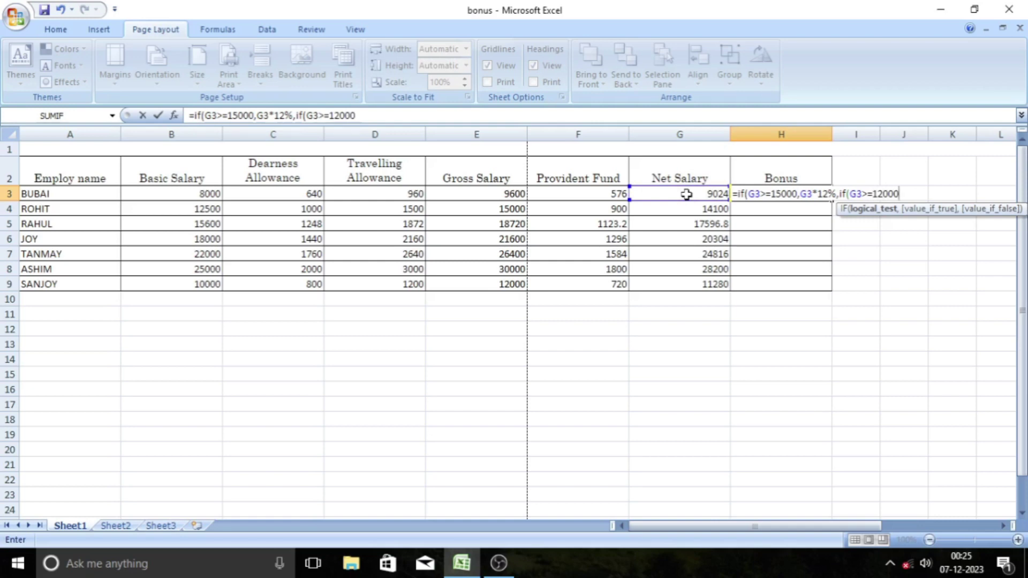
{"action": "type", "text": ","}
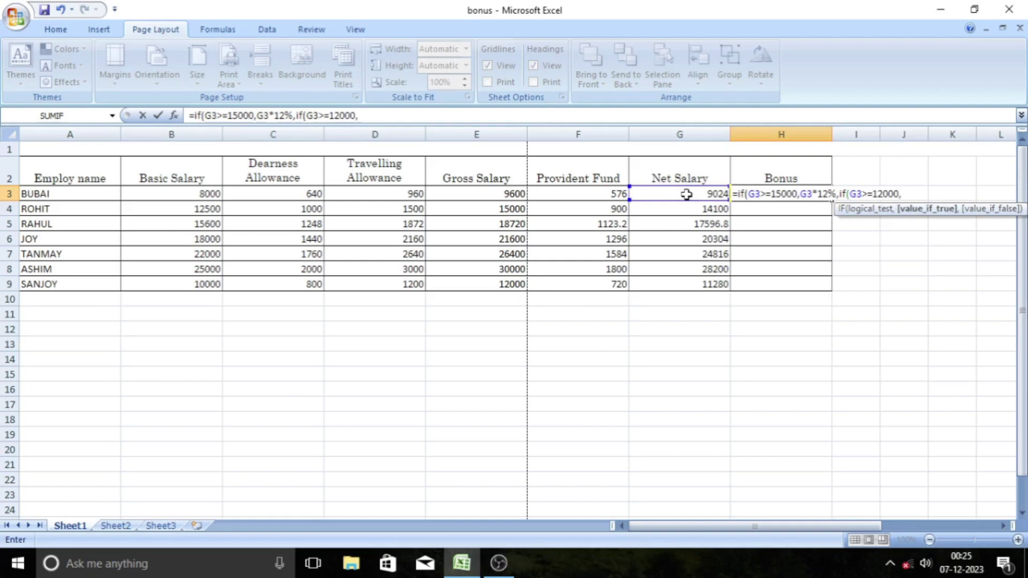
{"action": "left_click", "coordinate": [686, 194]}
{"action": "type", "text": "*10%,"}
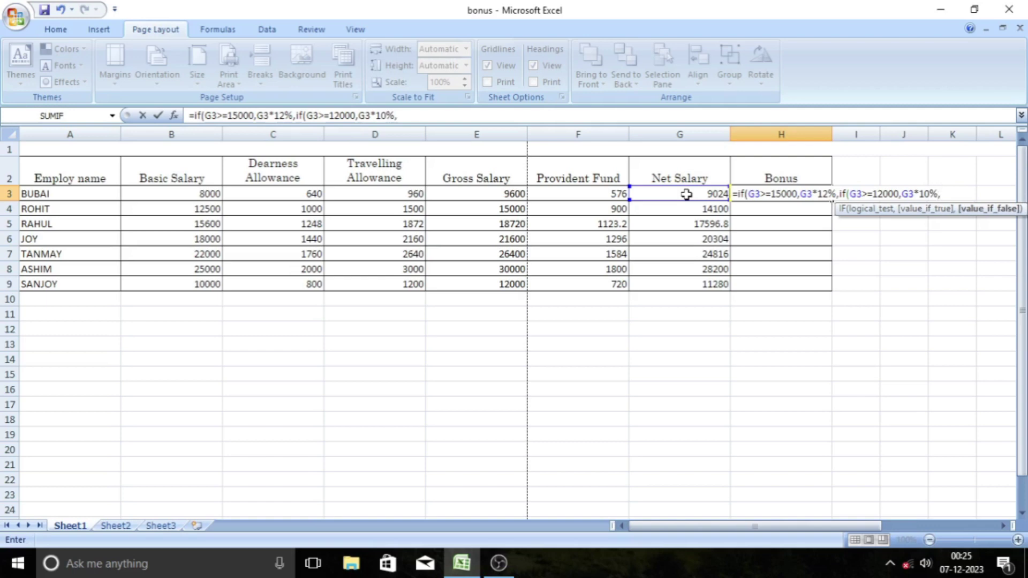
Complete the H3 Bonus formula with a third nested IF returning 8% of the Net Salary below 12000: if(G3<12000,G3*8%))).
{"action": "type", "text": "if"}
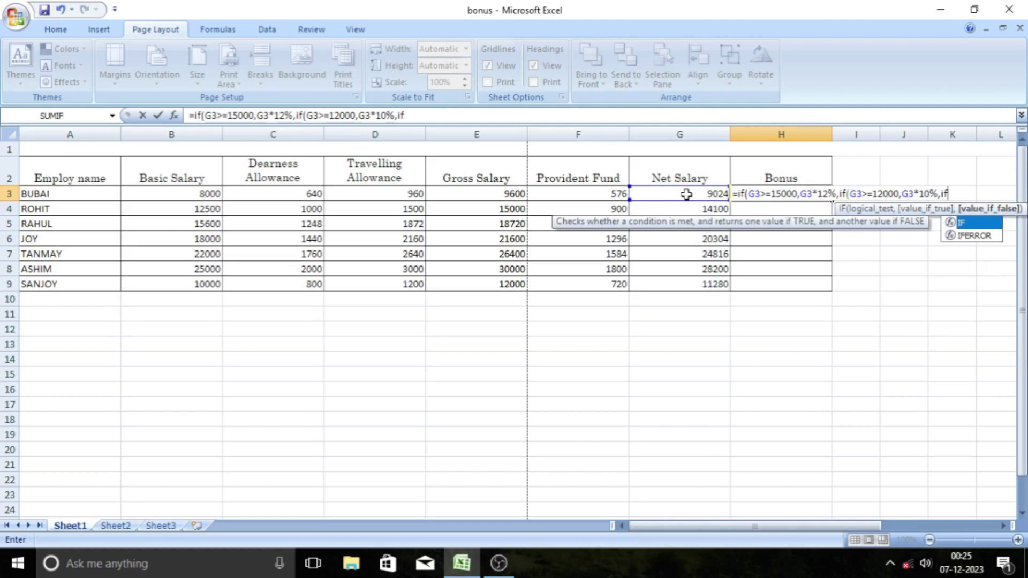
{"action": "type", "text": "("}
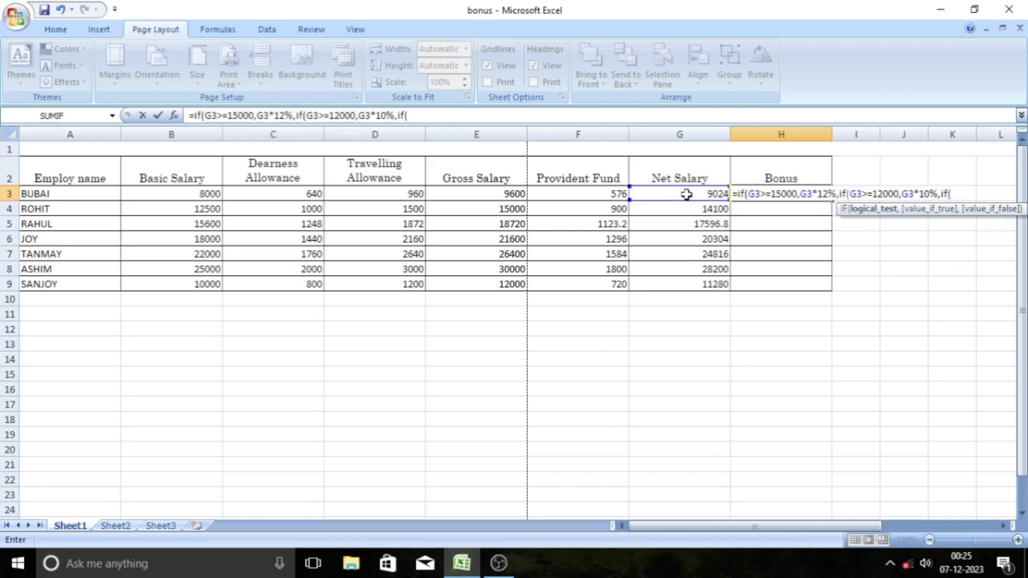
{"action": "left_click", "coordinate": [687, 194]}
{"action": "type", "text": "<12000"}
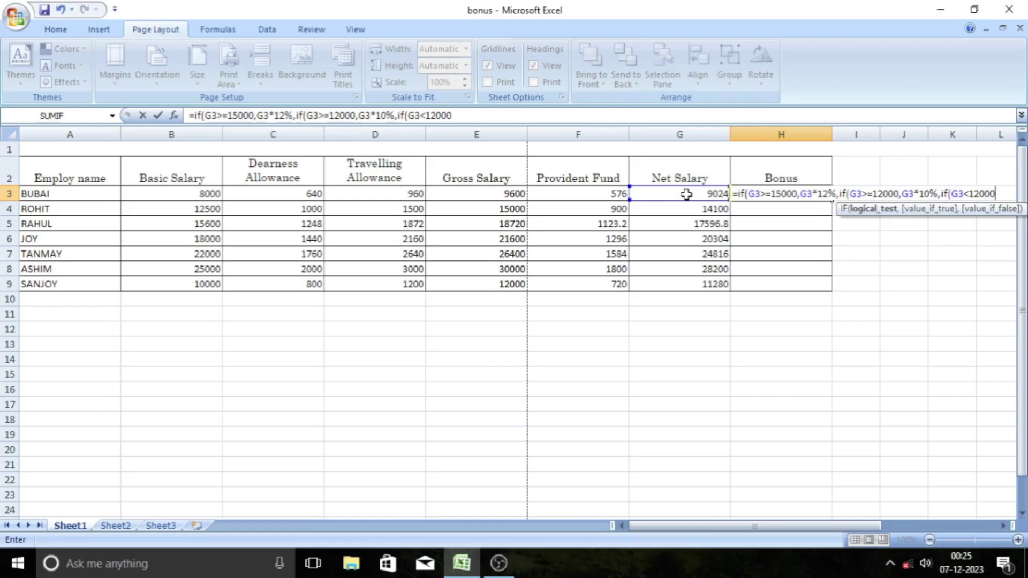
{"action": "type", "text": ","}
{"action": "left_click", "coordinate": [687, 194]}
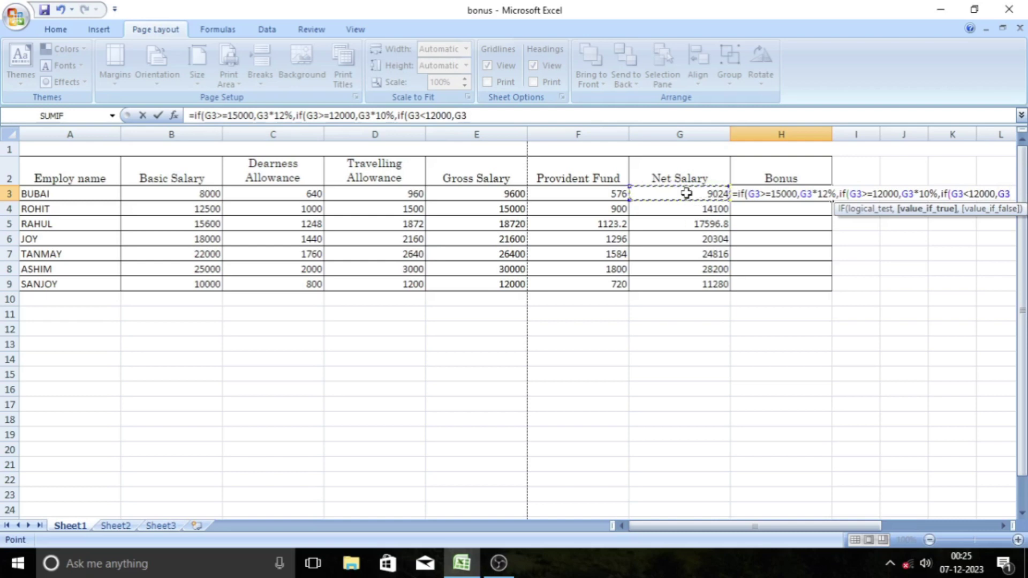
{"action": "type", "text": "*8"}
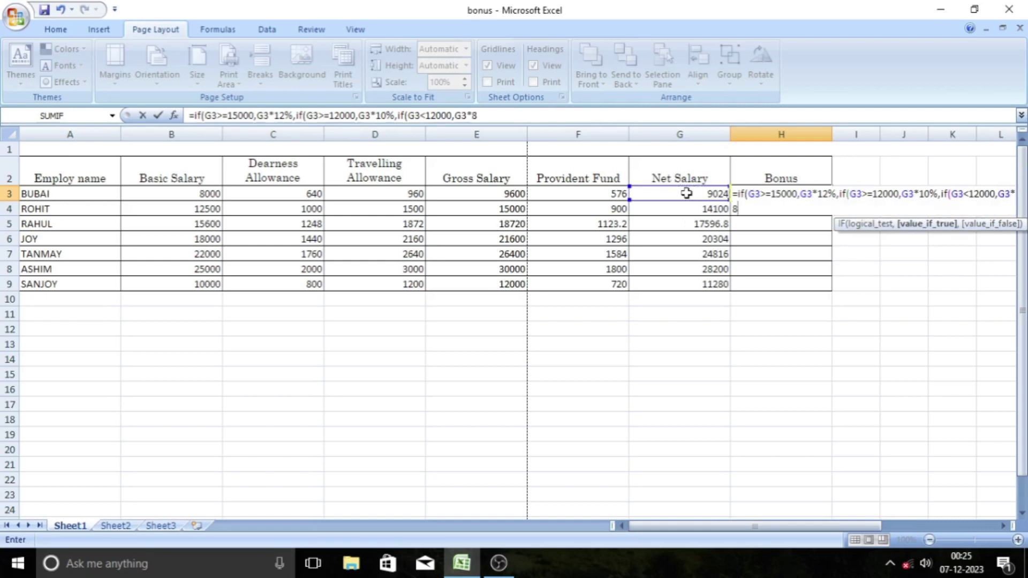
{"action": "type", "text": "%"}
{"action": "key", "text": "BackSpace"}
{"action": "type", "text": "%"}
{"action": "type", "text": ")))"}
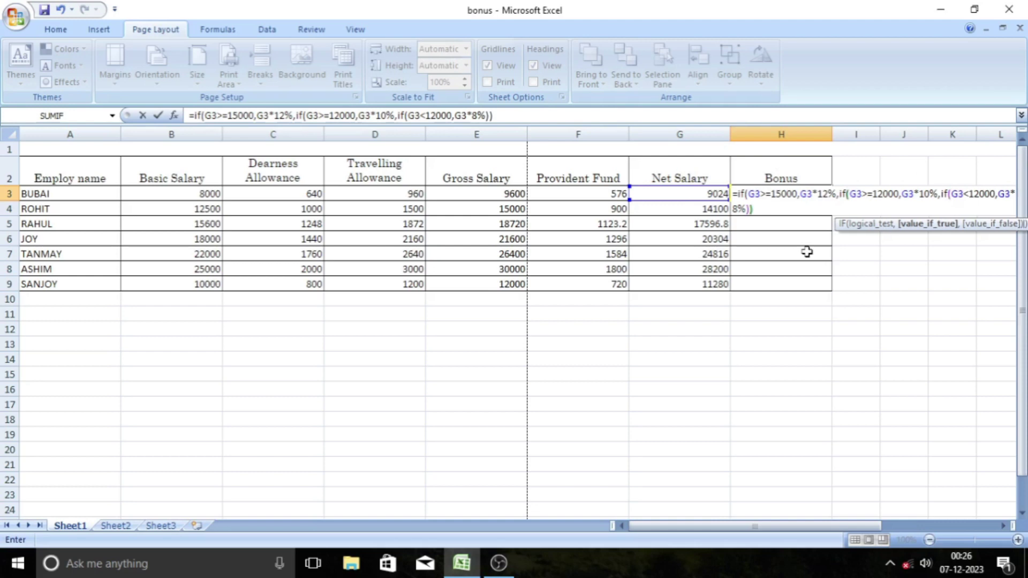
{"action": "key", "text": "Return"}
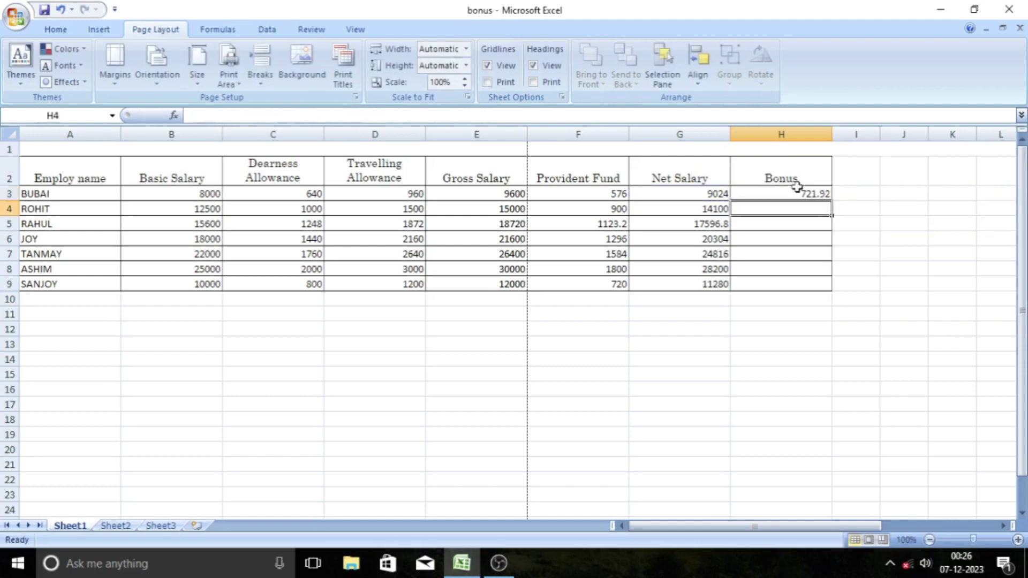
Fill the Bonus formula from H3 down to H9 for the remaining employees.
{"action": "left_click_drag", "start_coordinate": [797, 190], "coordinate": [797, 280]}
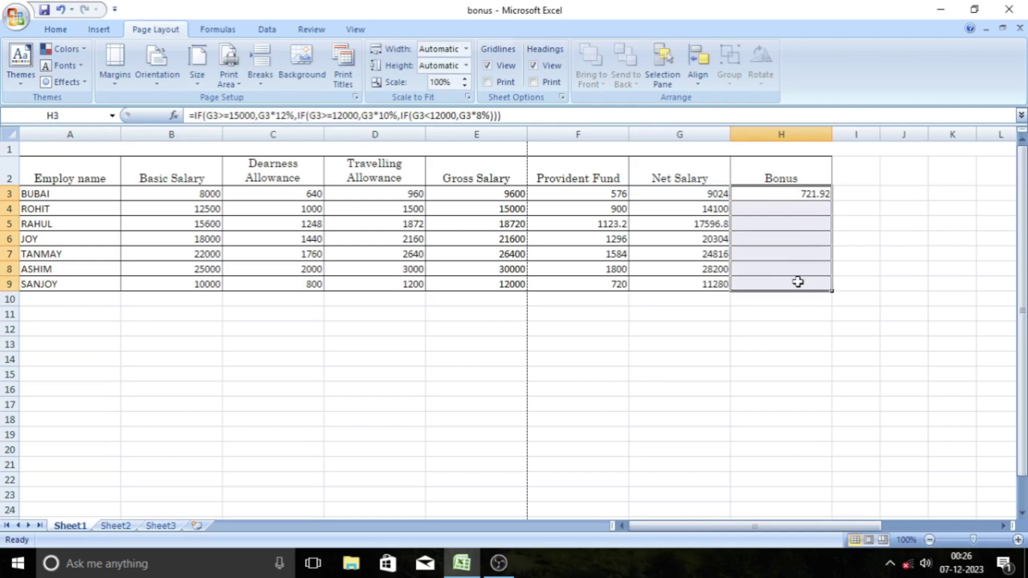
{"action": "key", "text": "ctrl+d"}
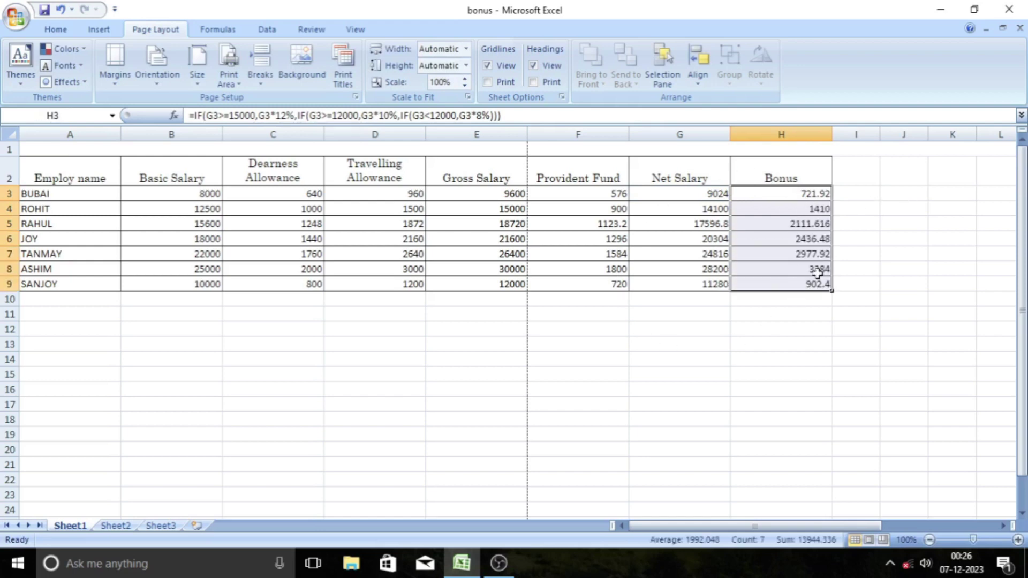
{"action": "left_click", "coordinate": [920, 239]}
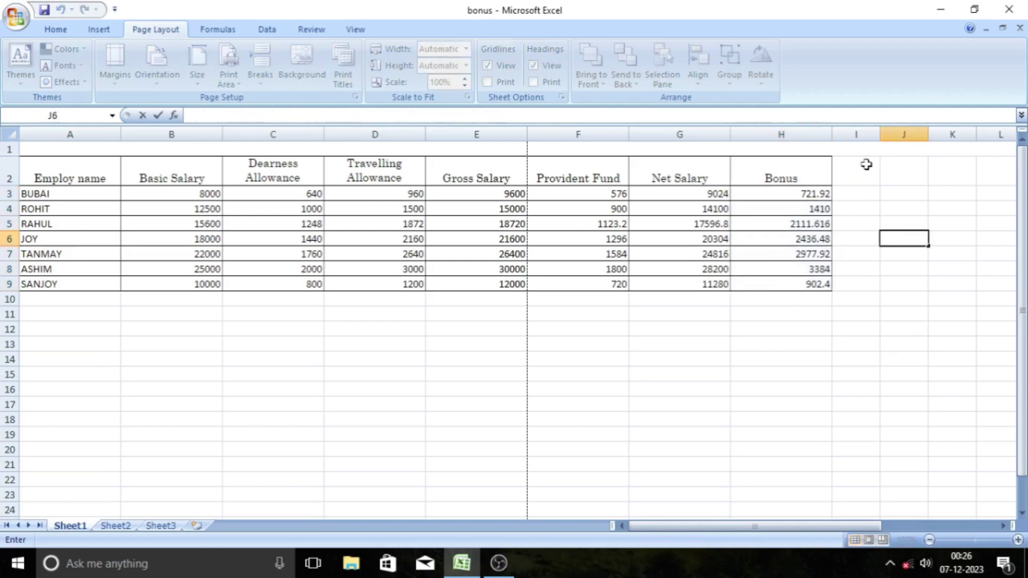
{"action": "left_click", "coordinate": [896, 334]}
{"action": "left_click", "coordinate": [887, 389]}
{"action": "double_click", "coordinate": [870, 414]}
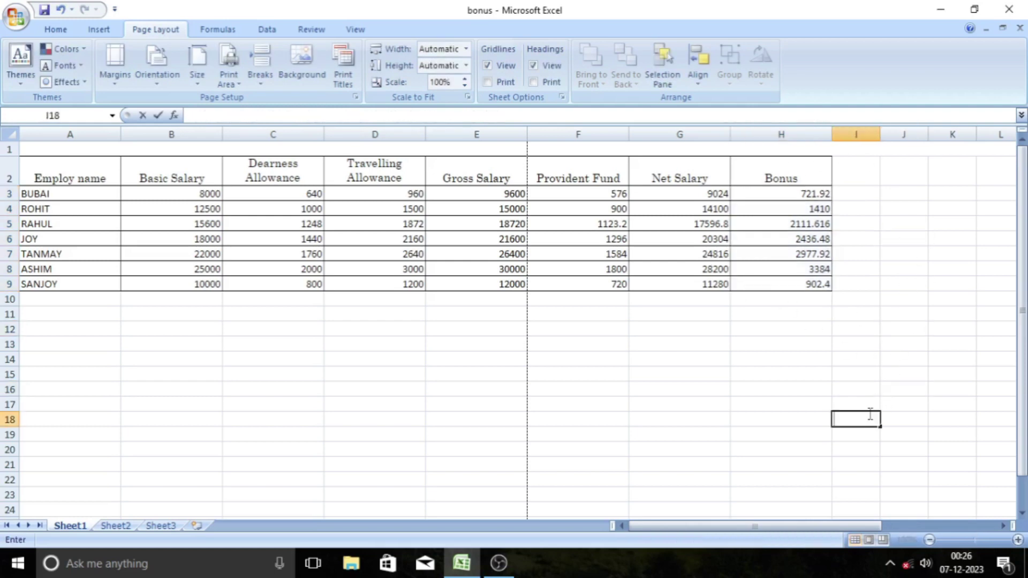
{"action": "left_click", "coordinate": [905, 402]}
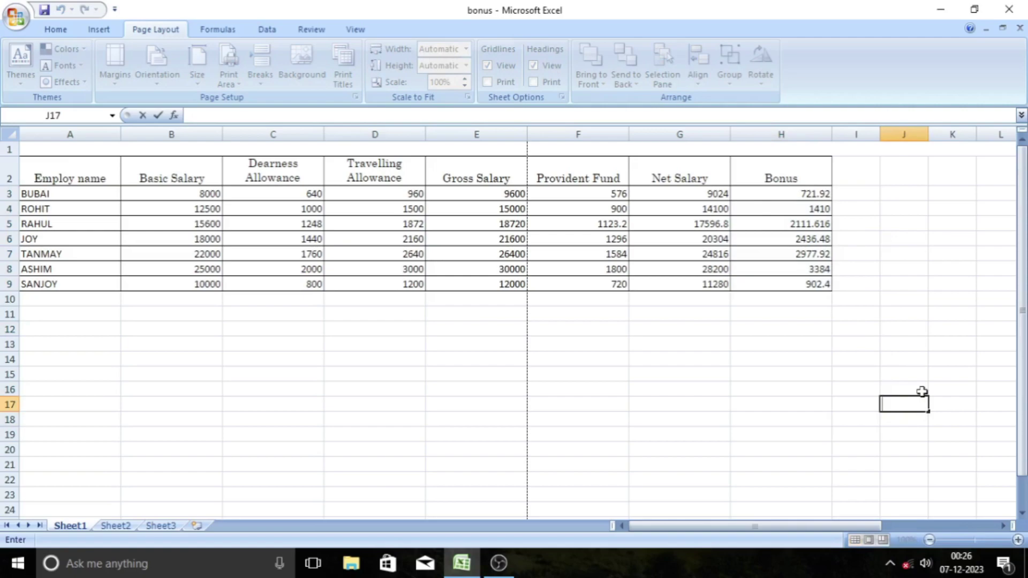